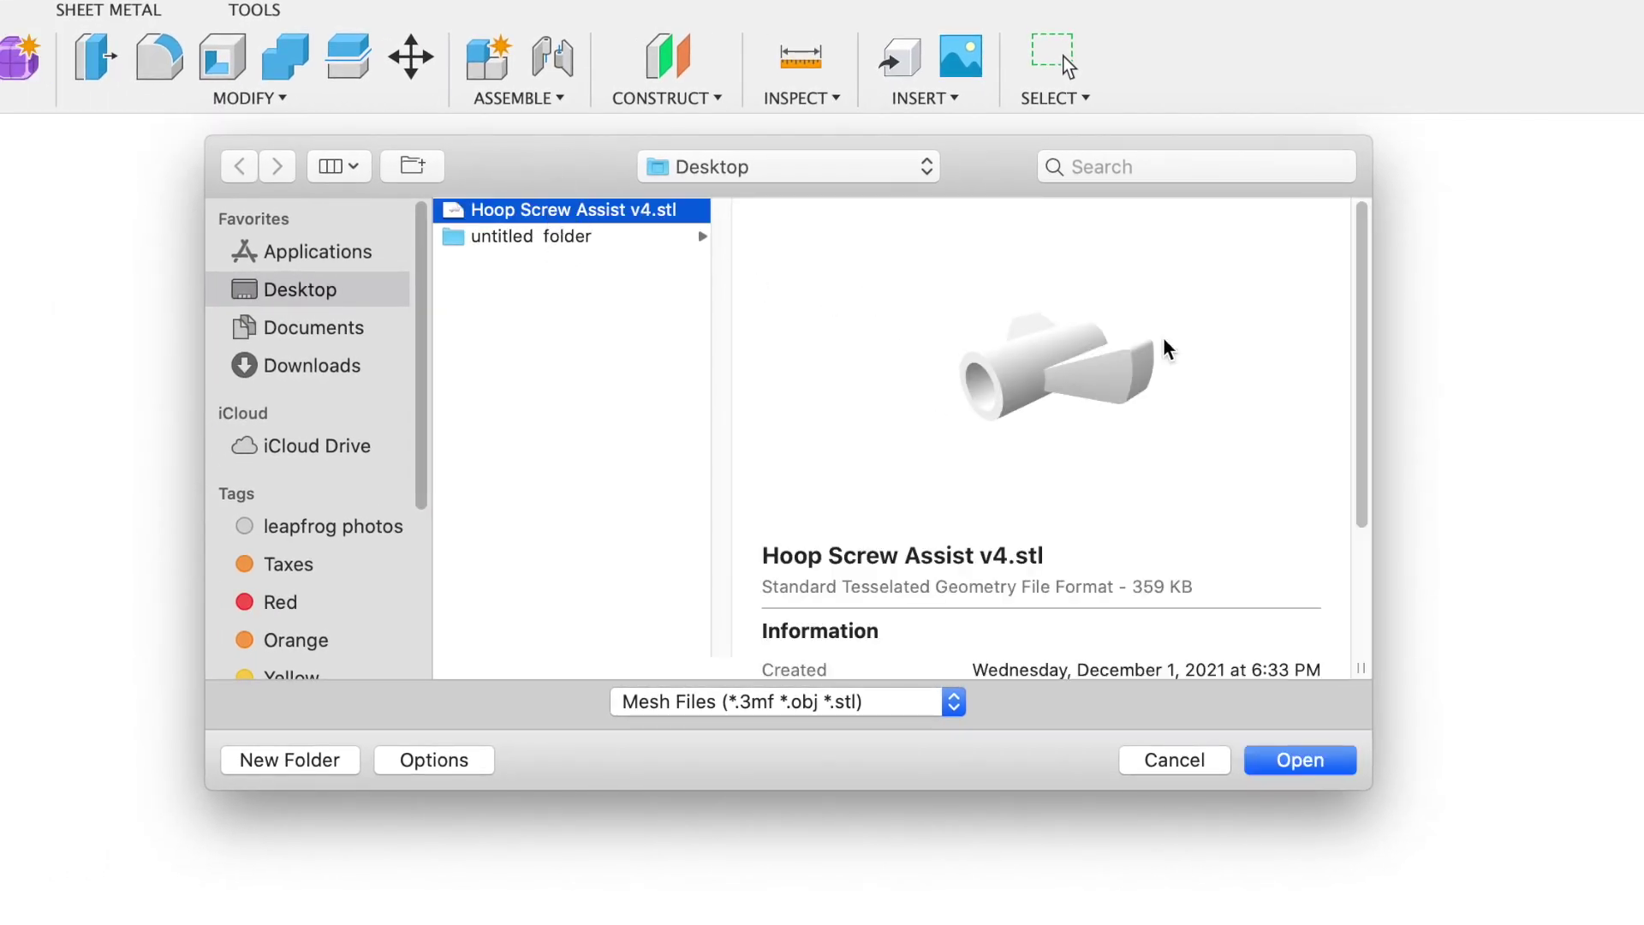
# - Insert Hoop Screw Assist v4.stl from the Desktop as a millimetre mesh body
pyautogui.click(1300, 761)
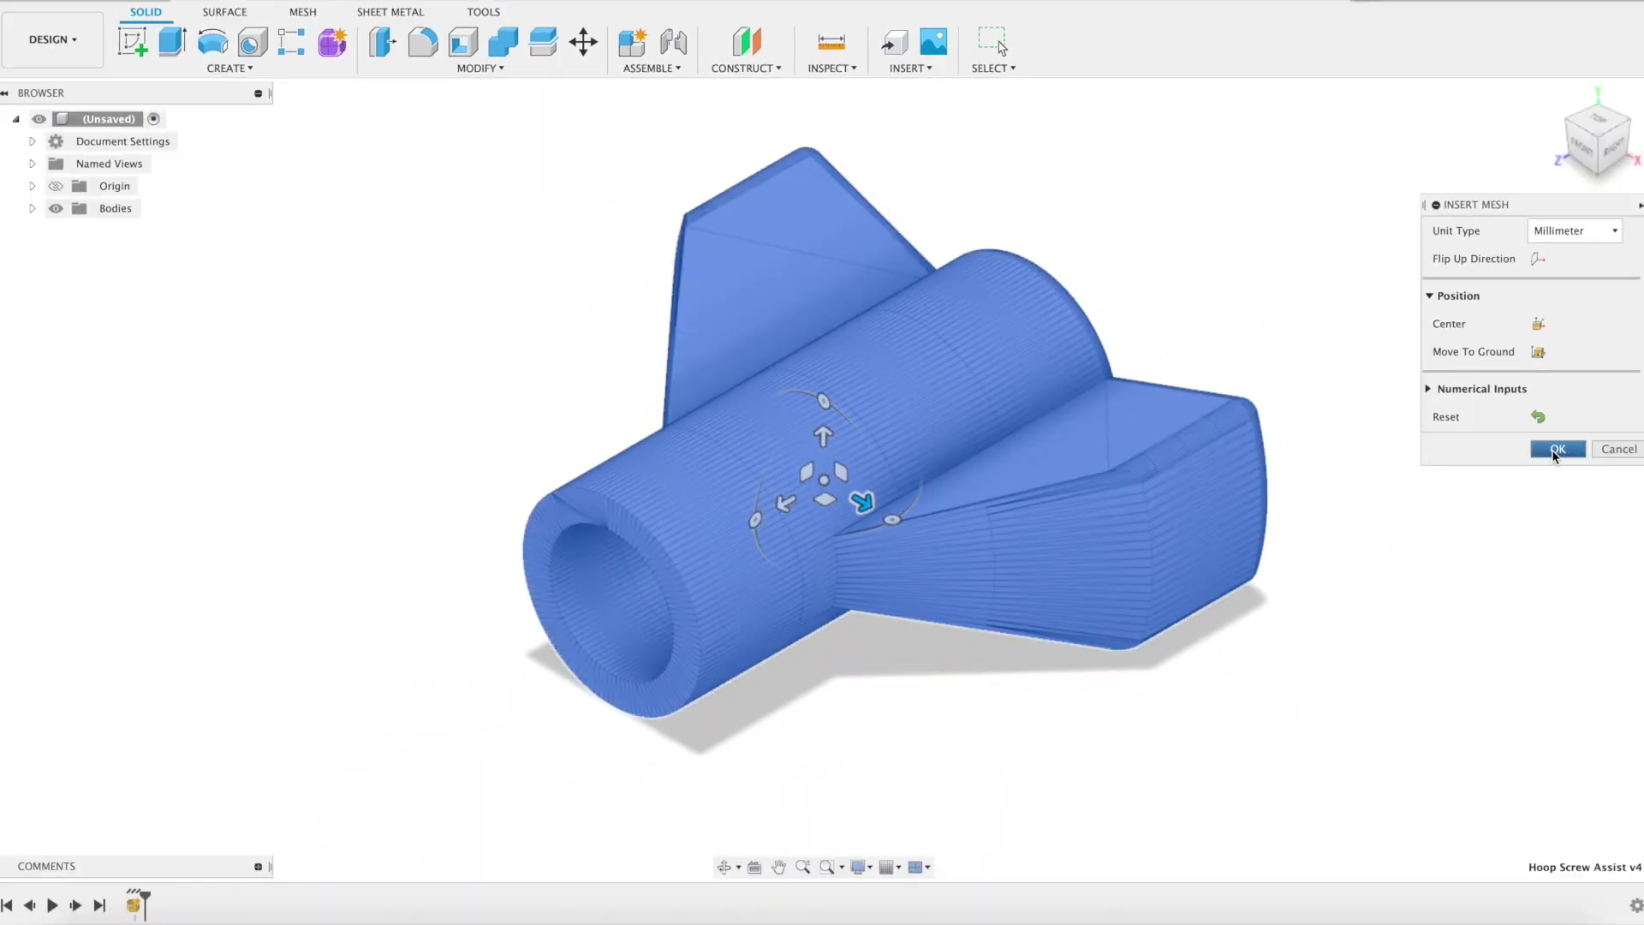
pyautogui.click(1556, 450)
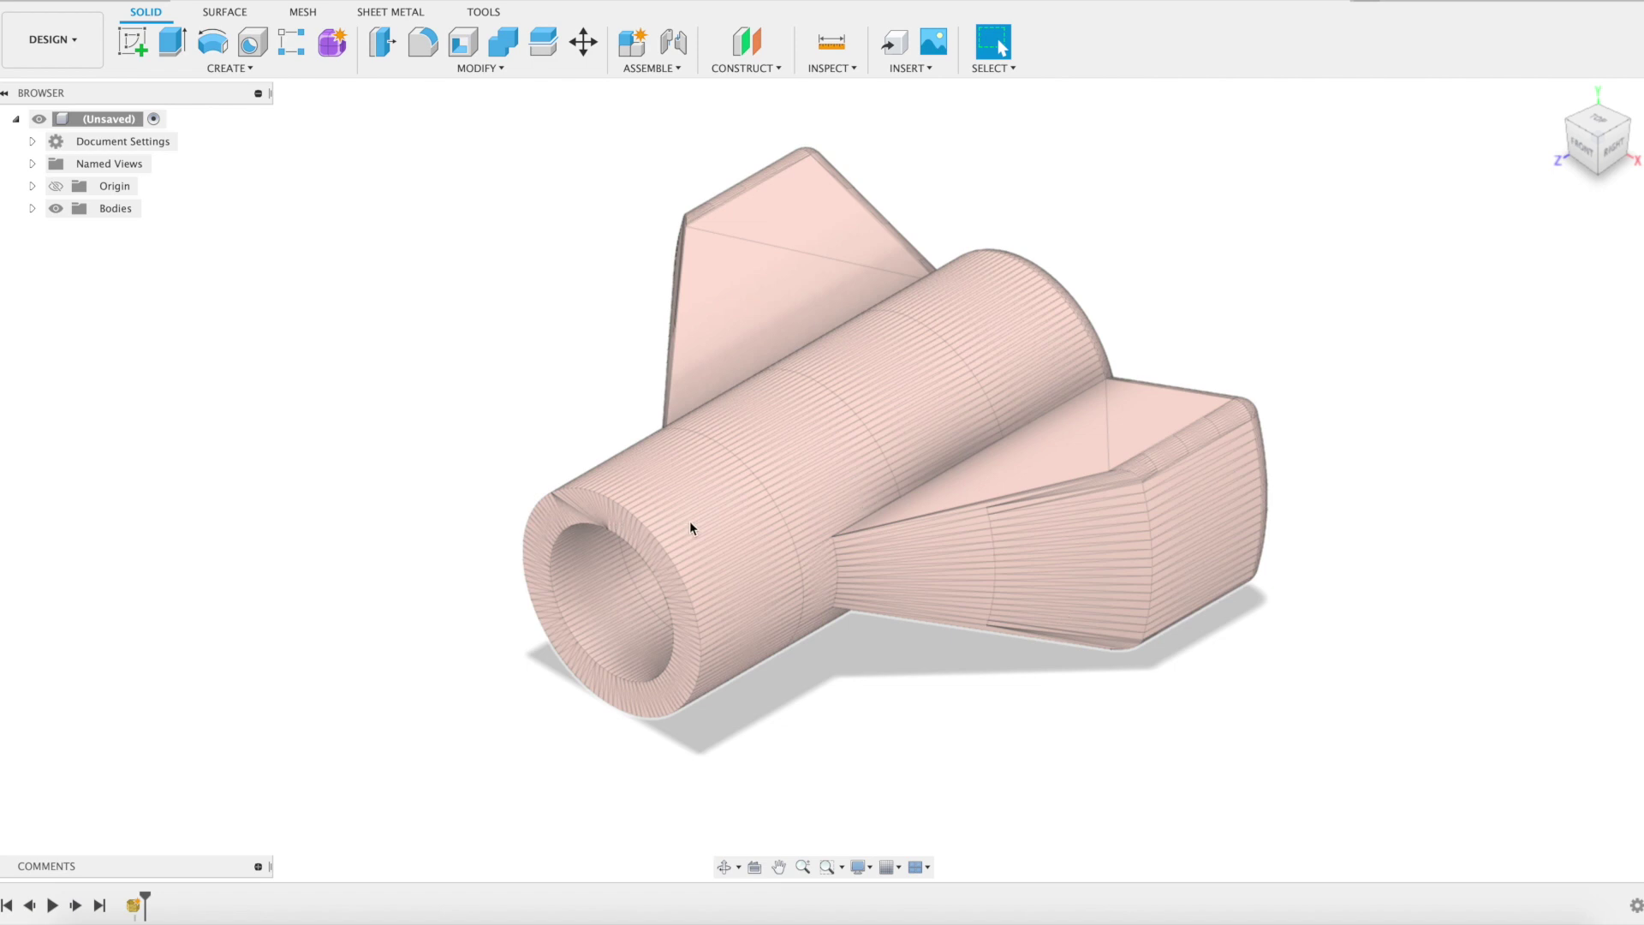
pyautogui.scroll(10, 622, 523)
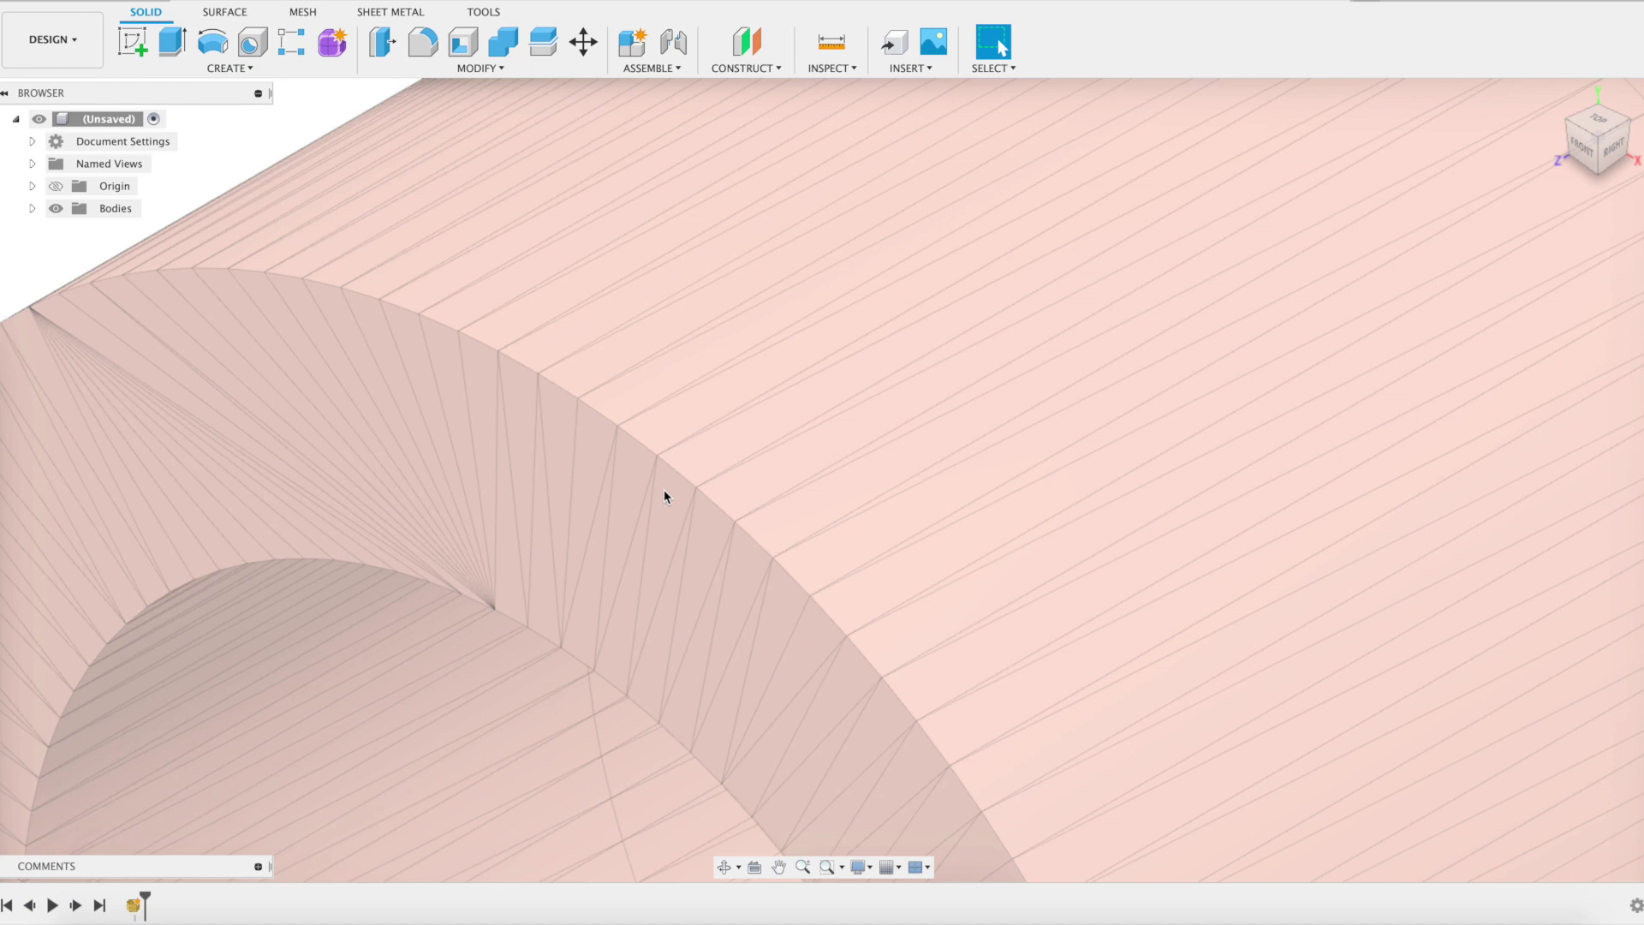
pyautogui.scroll(-10, 665, 496)
# - Generate face groups of type Accurate on the whole Hoop Screw Assist mesh body
pyautogui.click(303, 12)
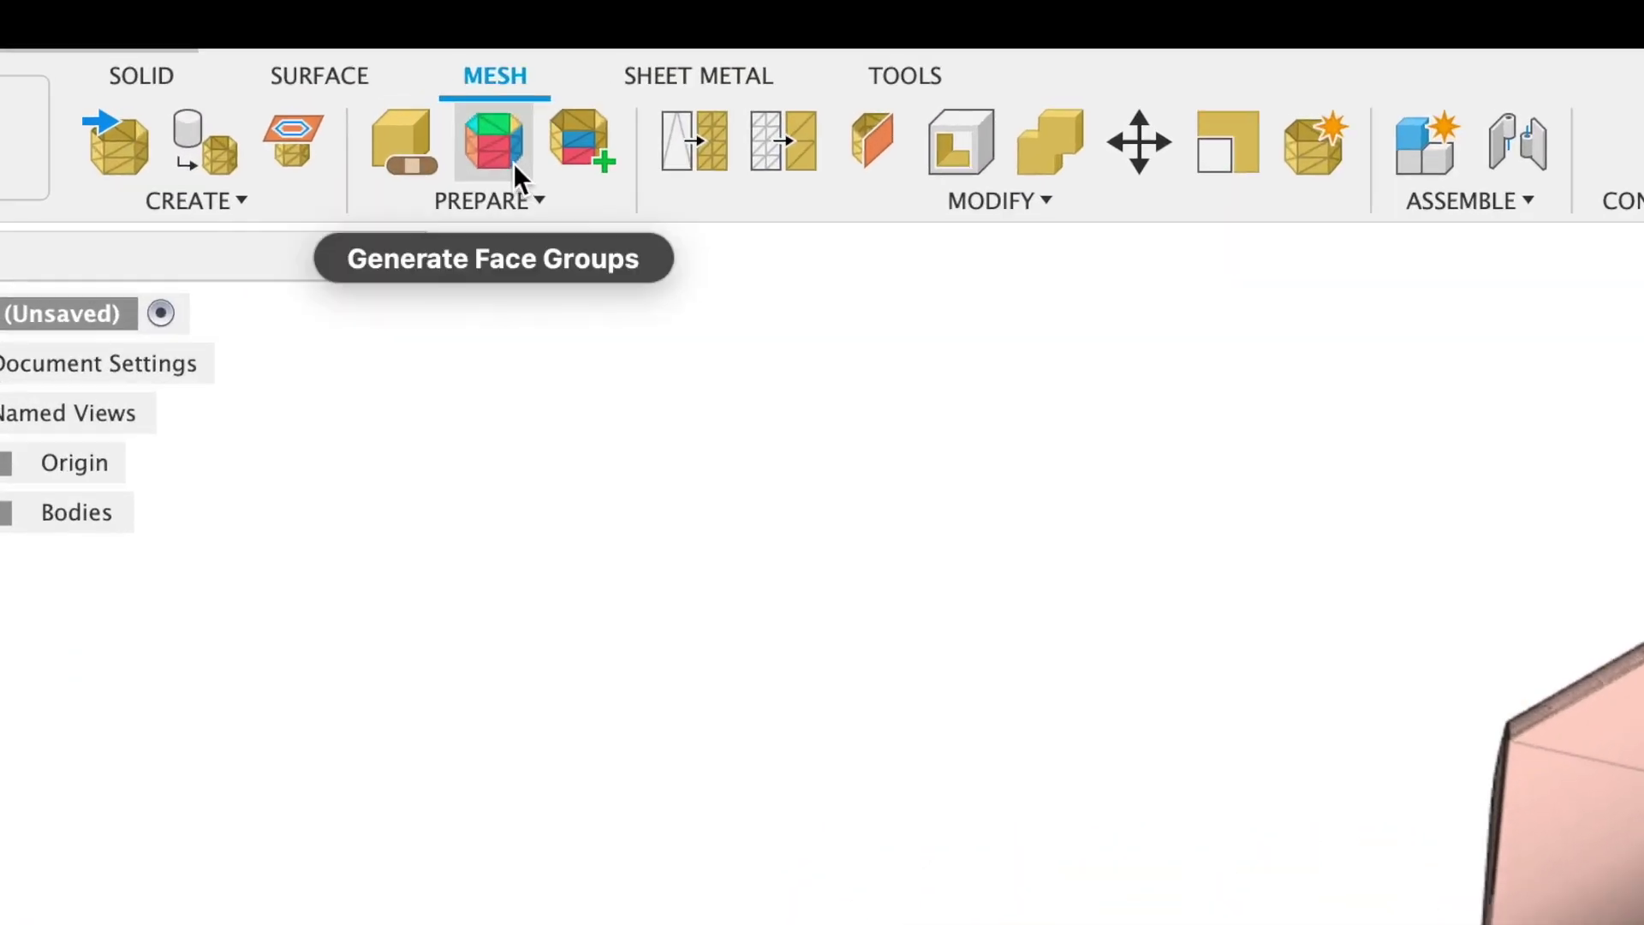
pyautogui.click(298, 53)
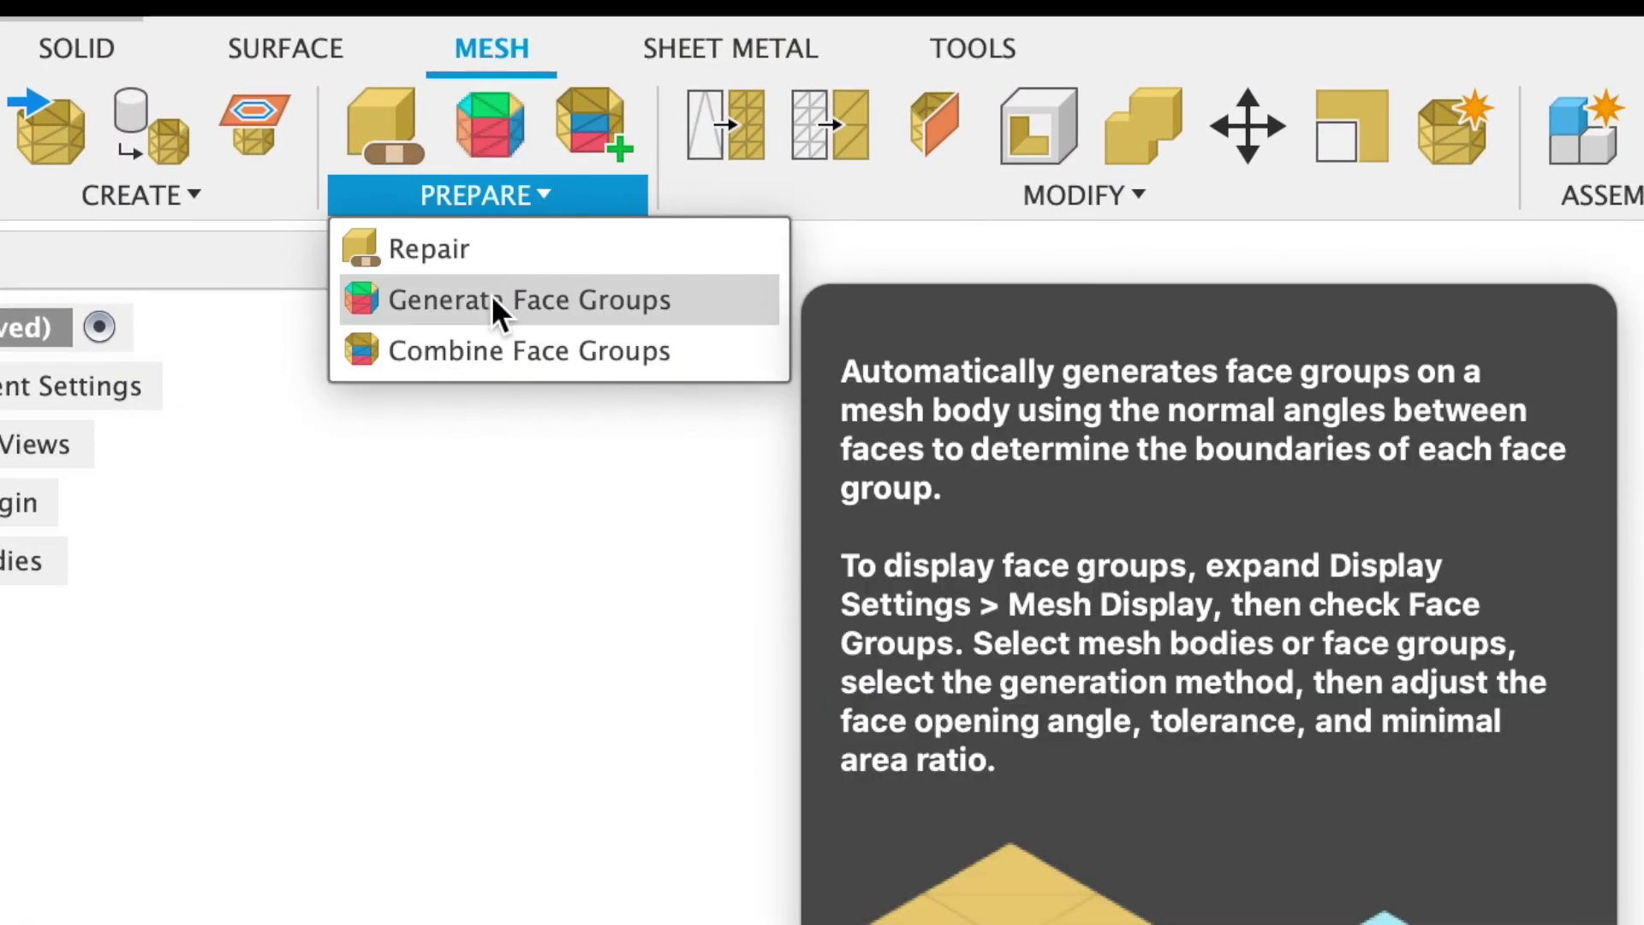
pyautogui.click(492, 300)
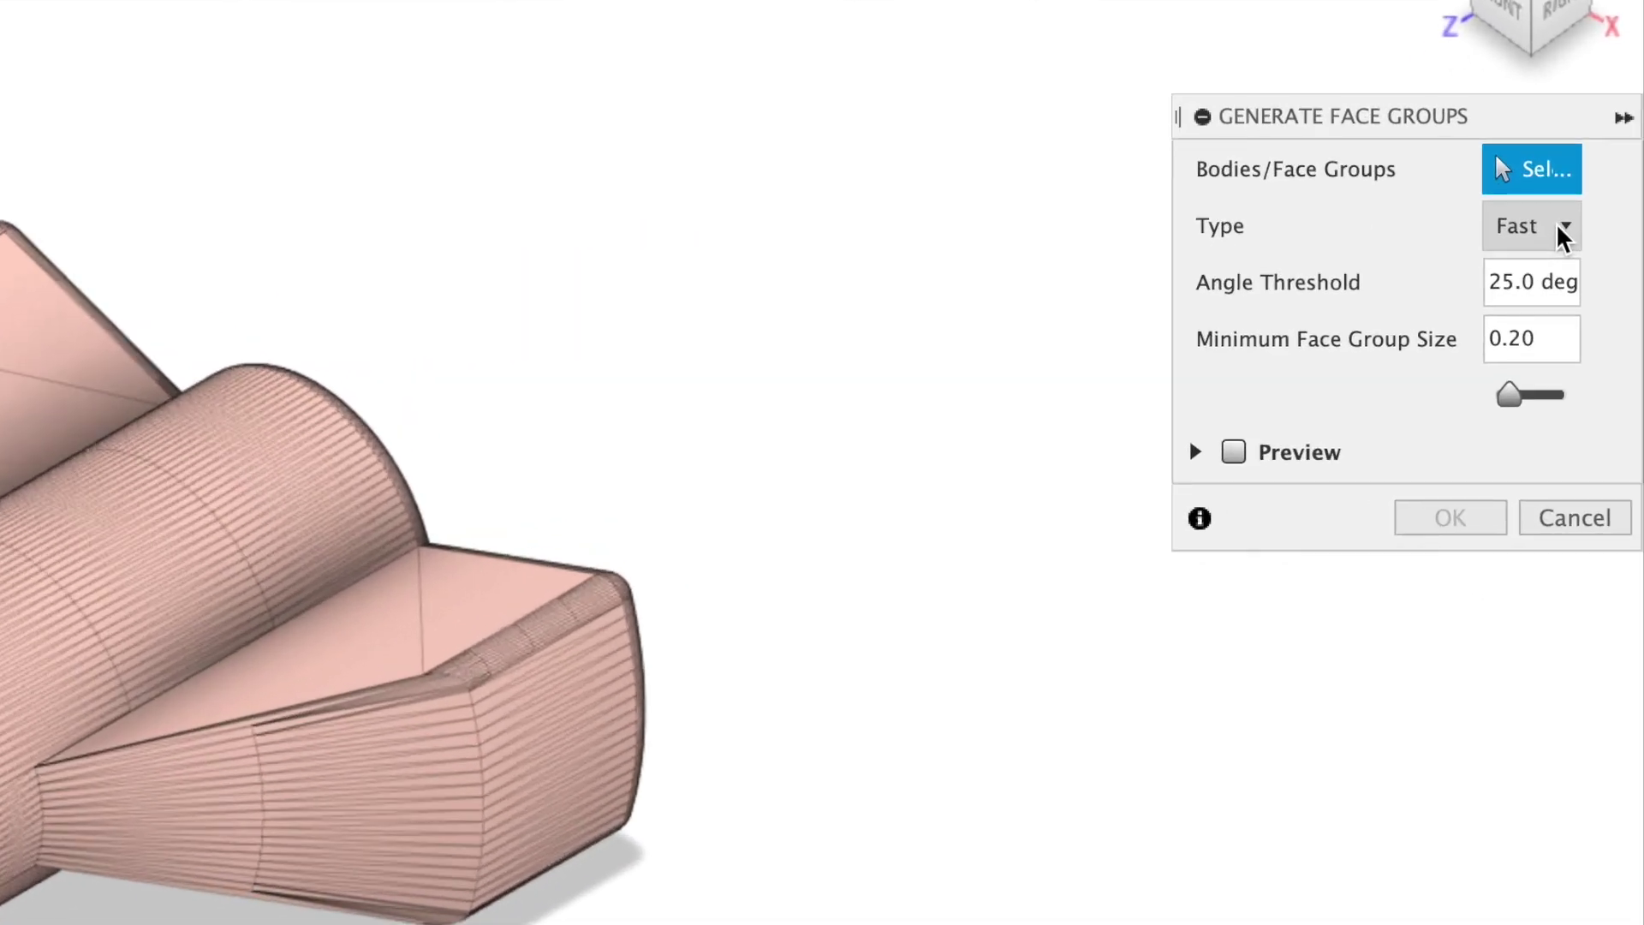
pyautogui.click(1607, 260)
pyautogui.click(1515, 317)
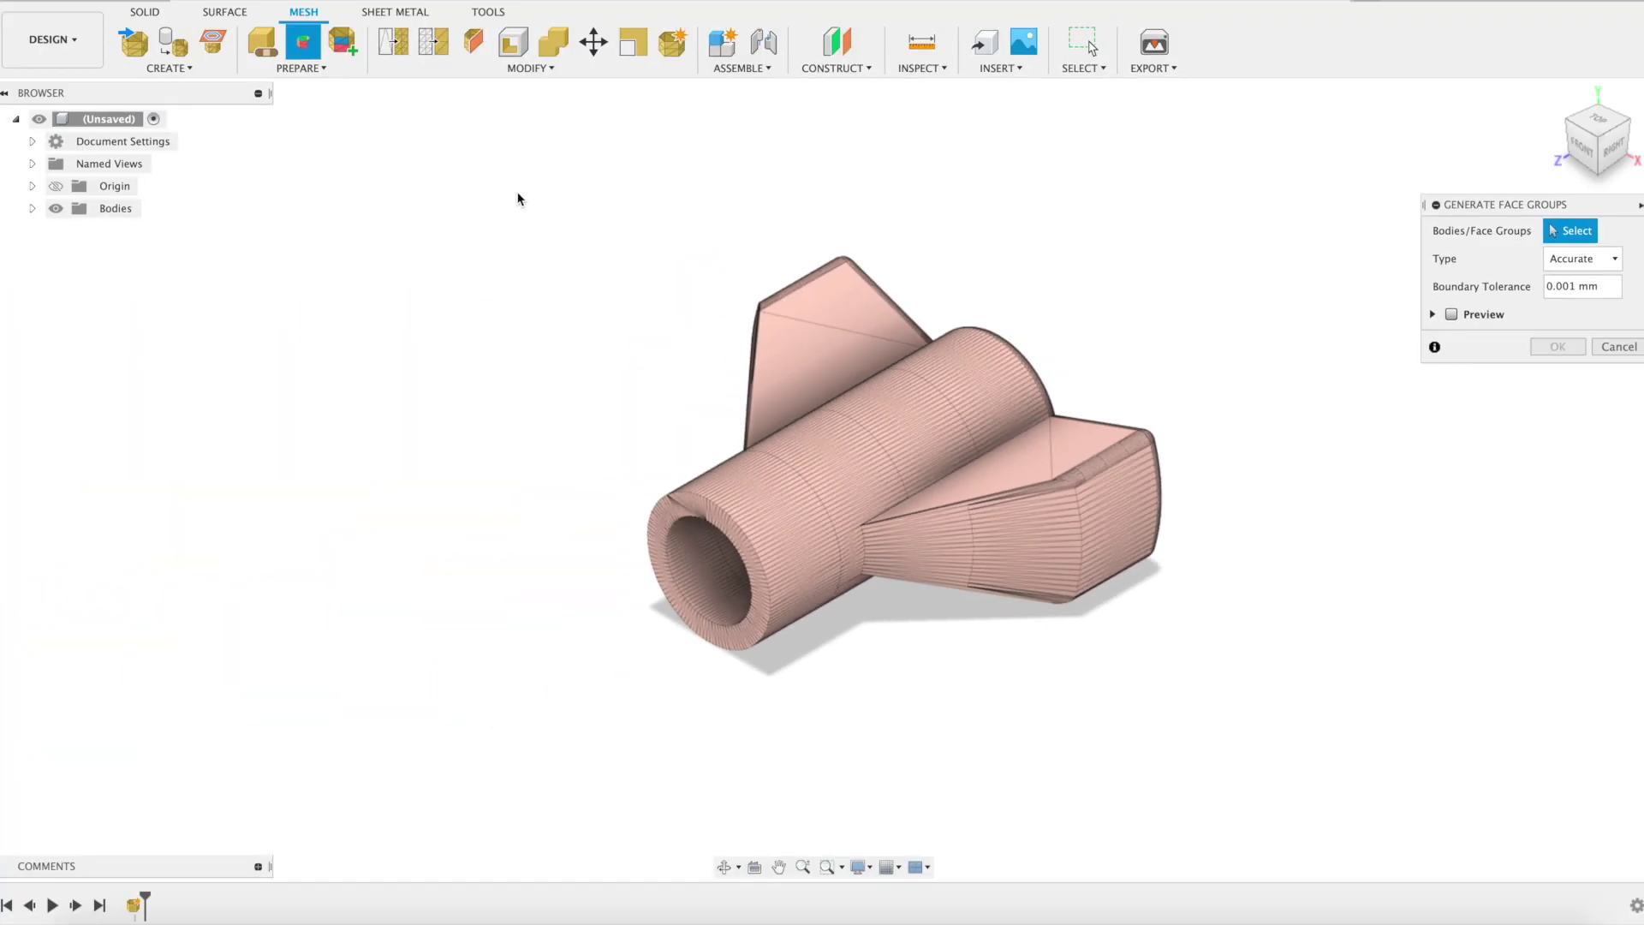
pyautogui.moveTo(521, 185); pyautogui.dragTo(1254, 754)
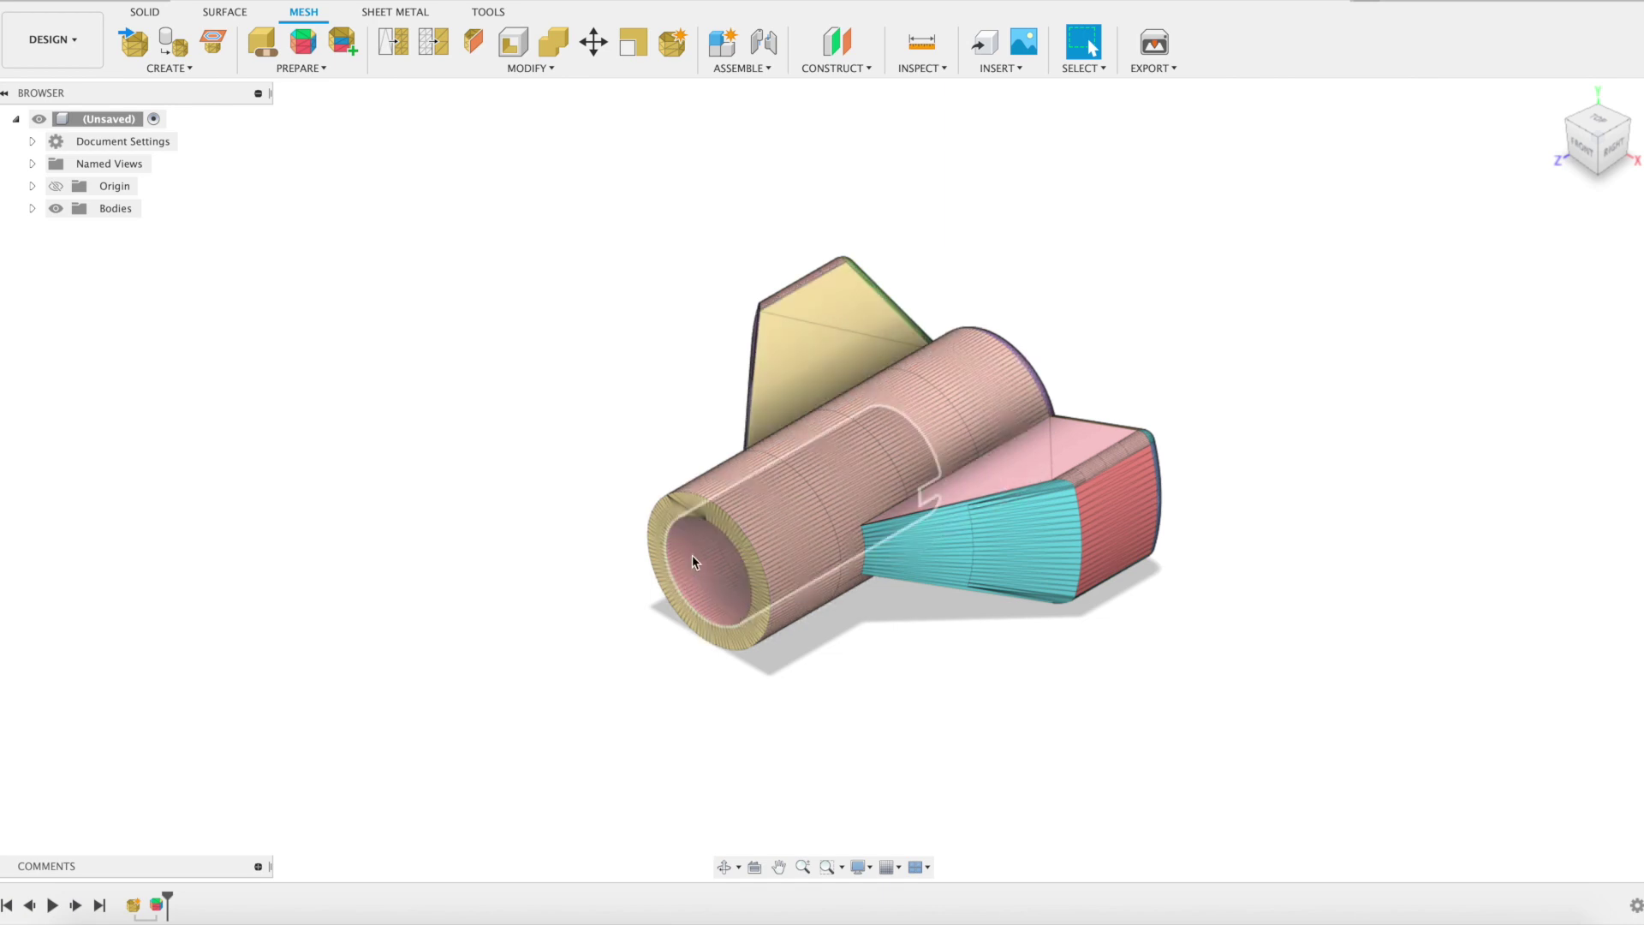
pyautogui.moveTo(520, 150); pyautogui.dragTo(1380, 781)
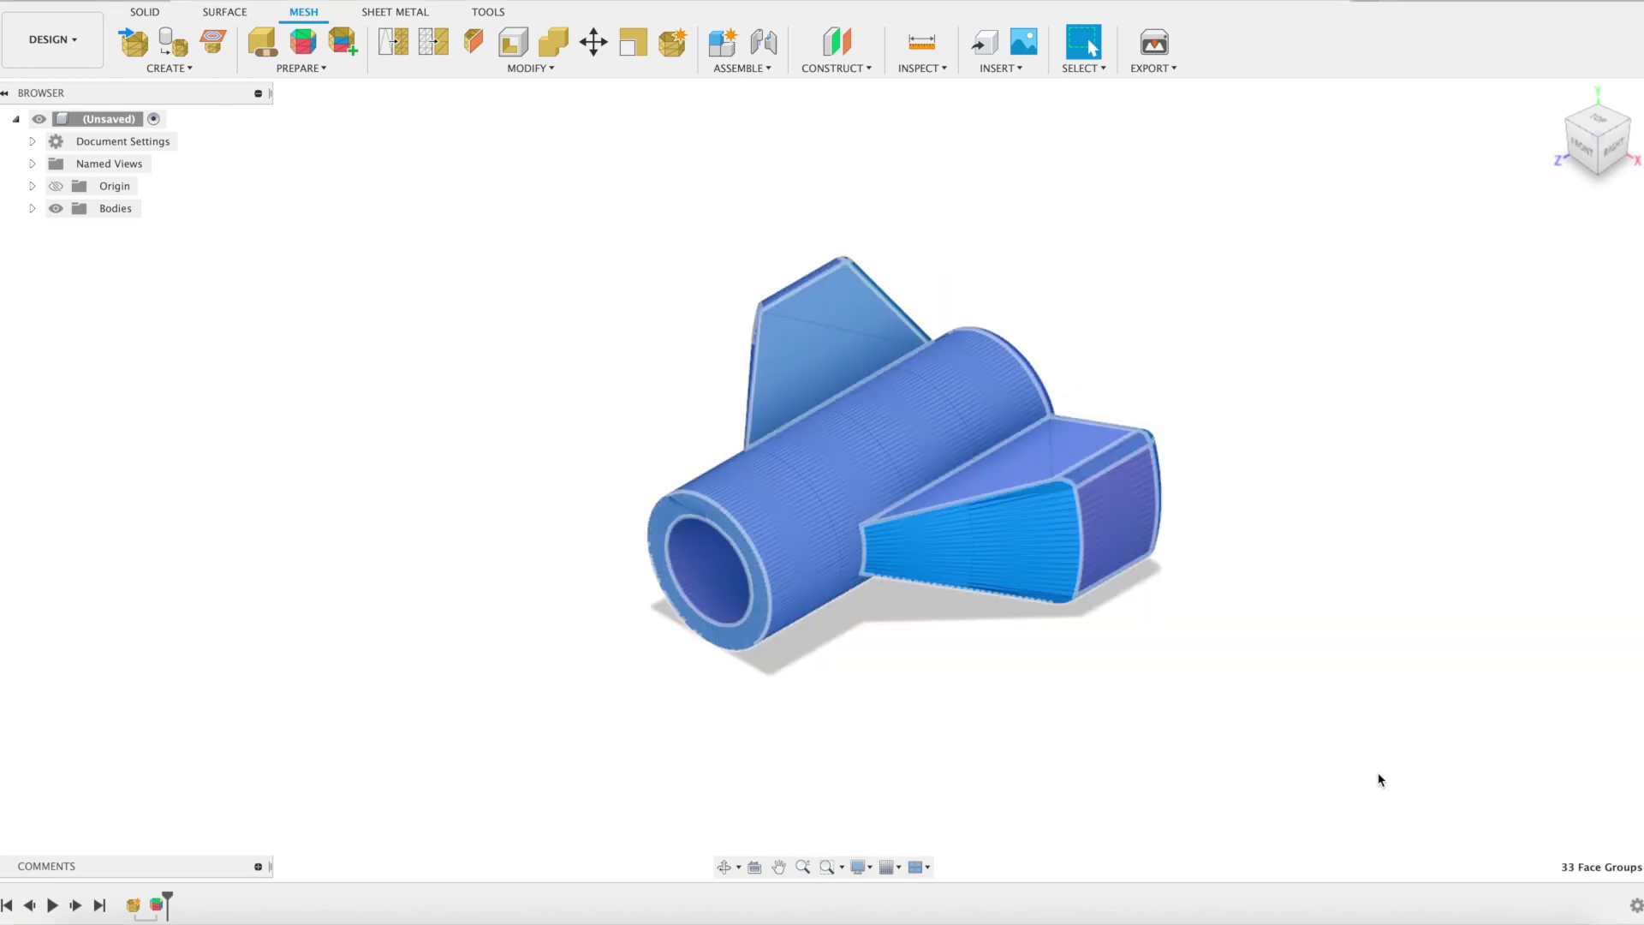
# - Convert the mesh to a parametric solid body with the Prismatic method
pyautogui.click(546, 73)
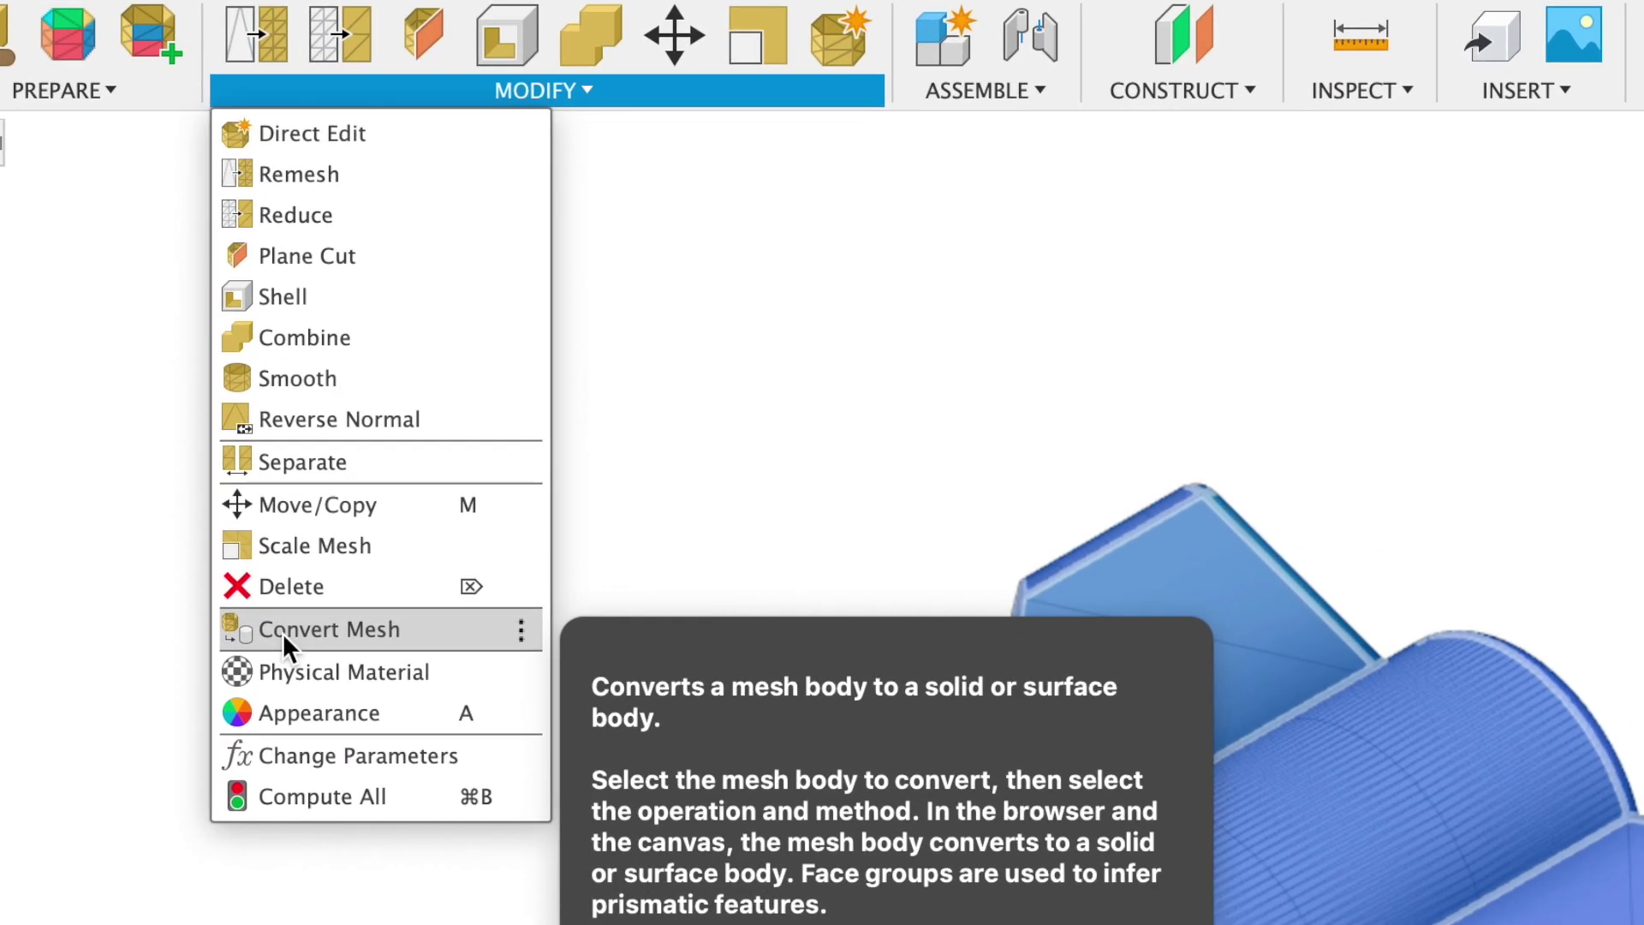
pyautogui.click(405, 327)
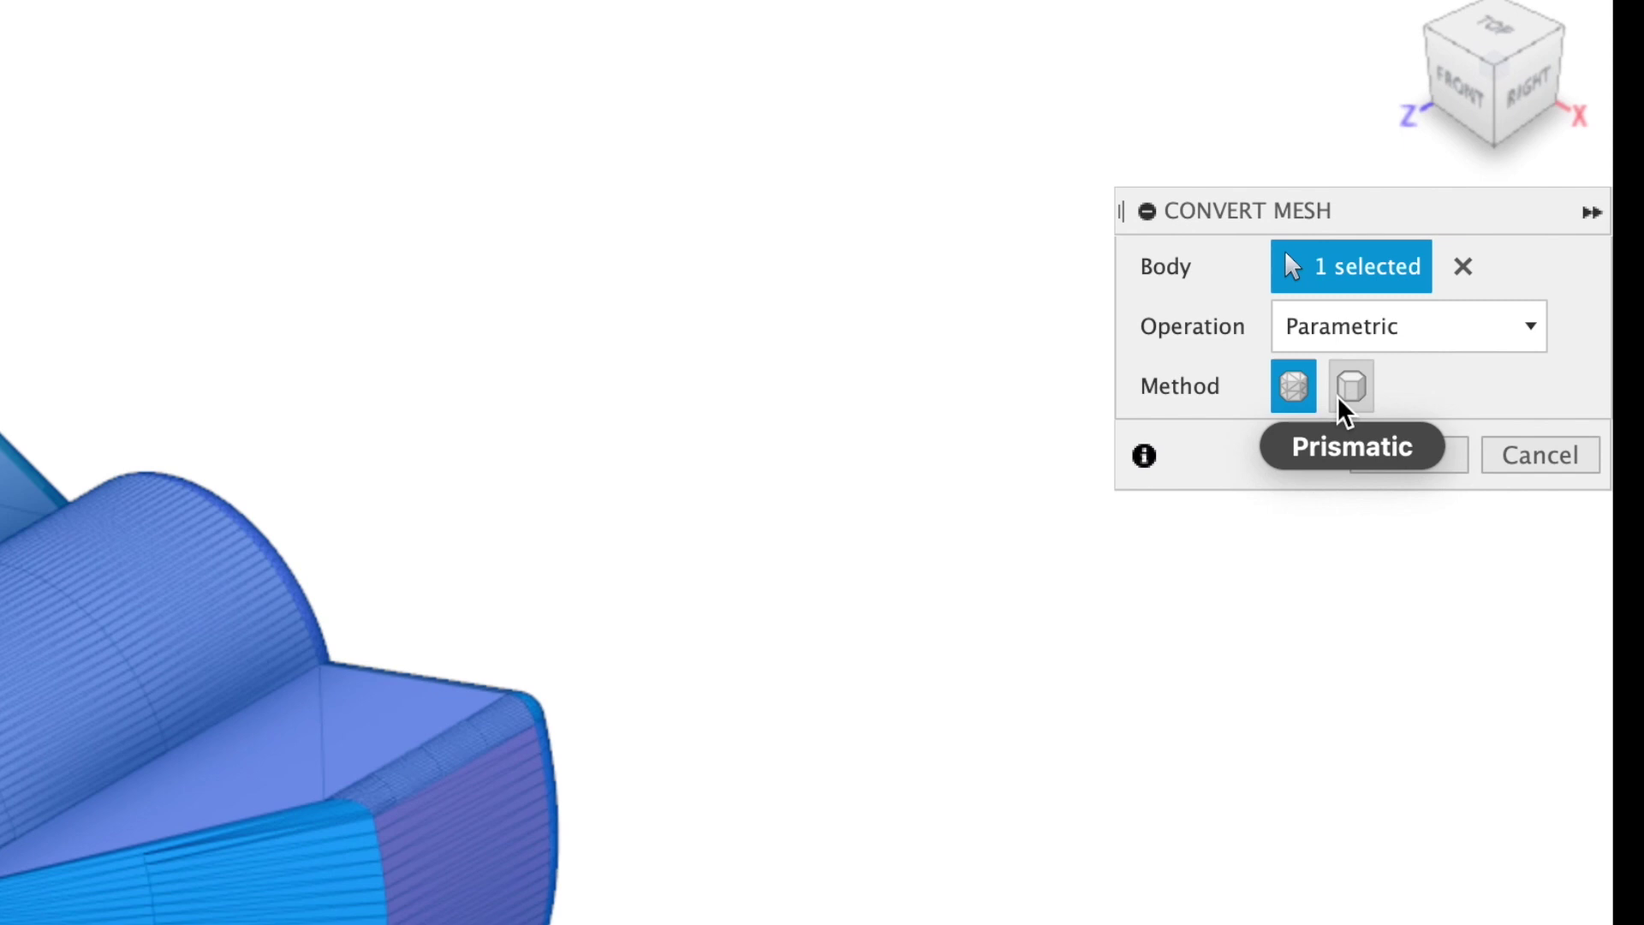
pyautogui.click(1355, 392)
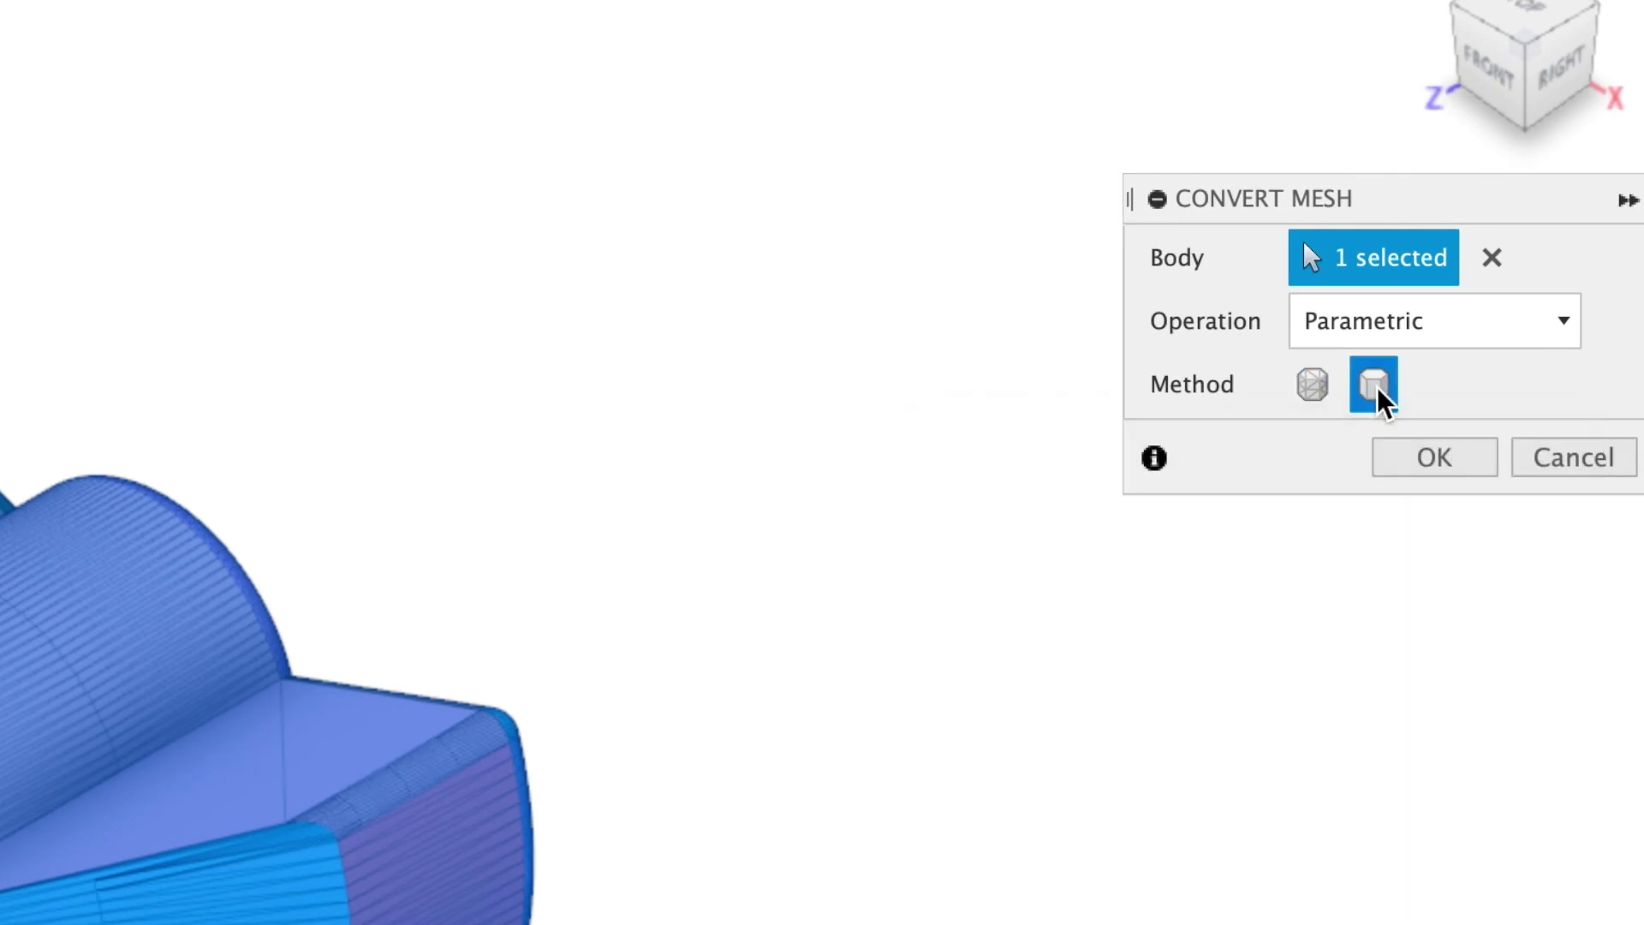
pyautogui.click(1445, 463)
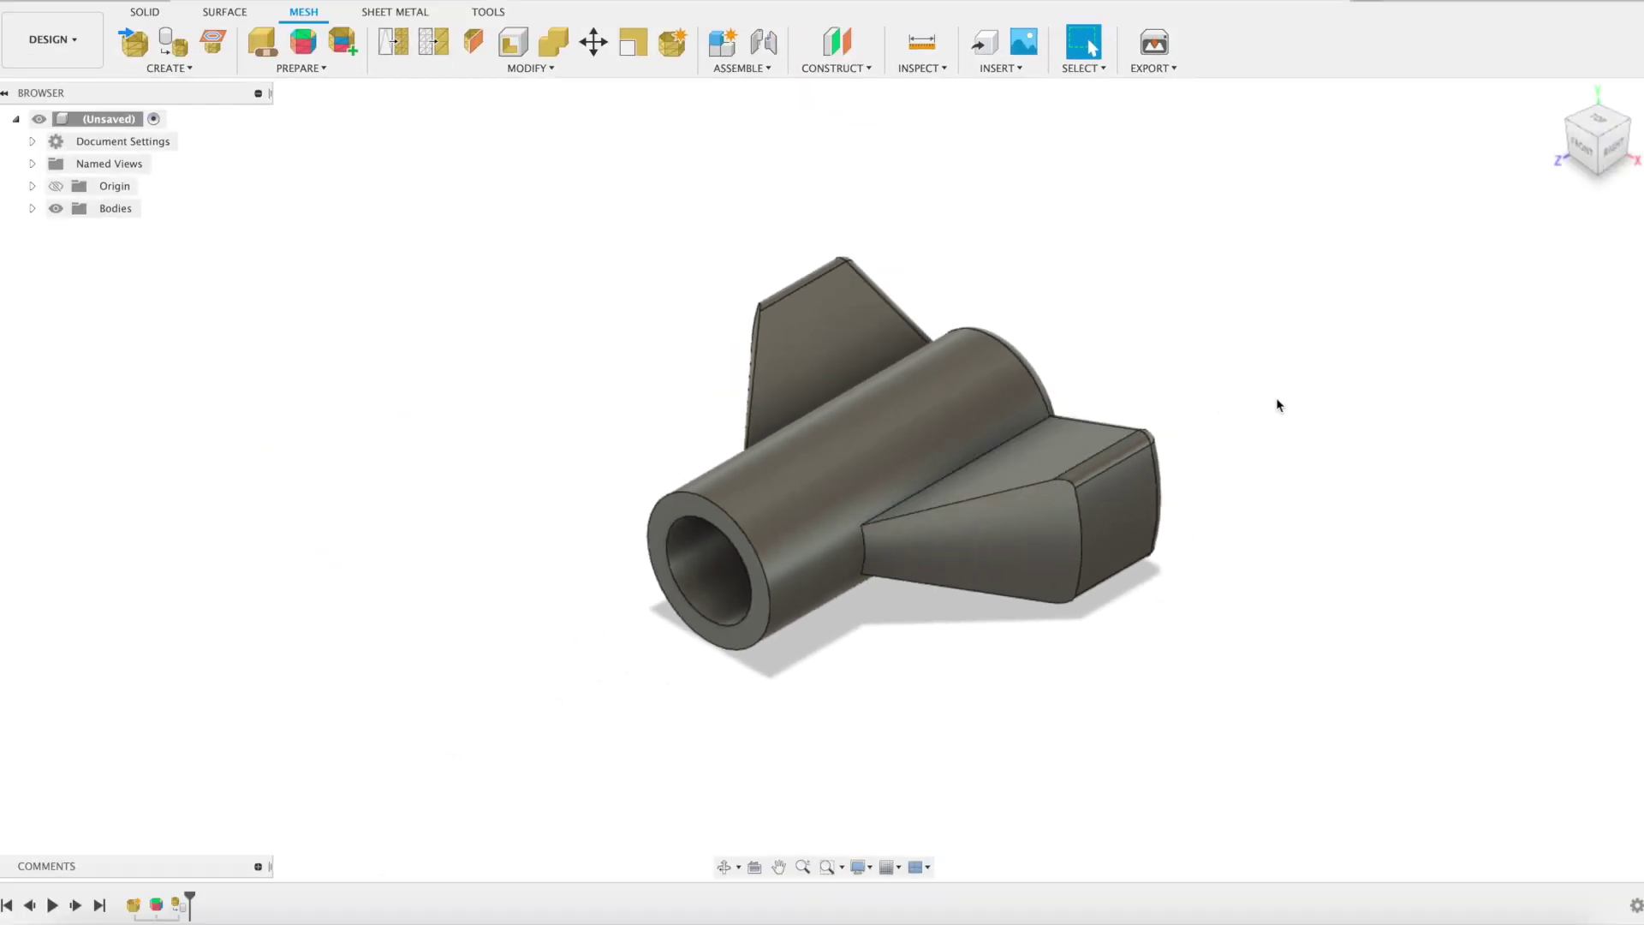
# - Add a hatched section analysis along the YZ origin plane to expose the interior
pyautogui.moveTo(1261, 444); pyautogui.dragTo(1257, 444, button='right')
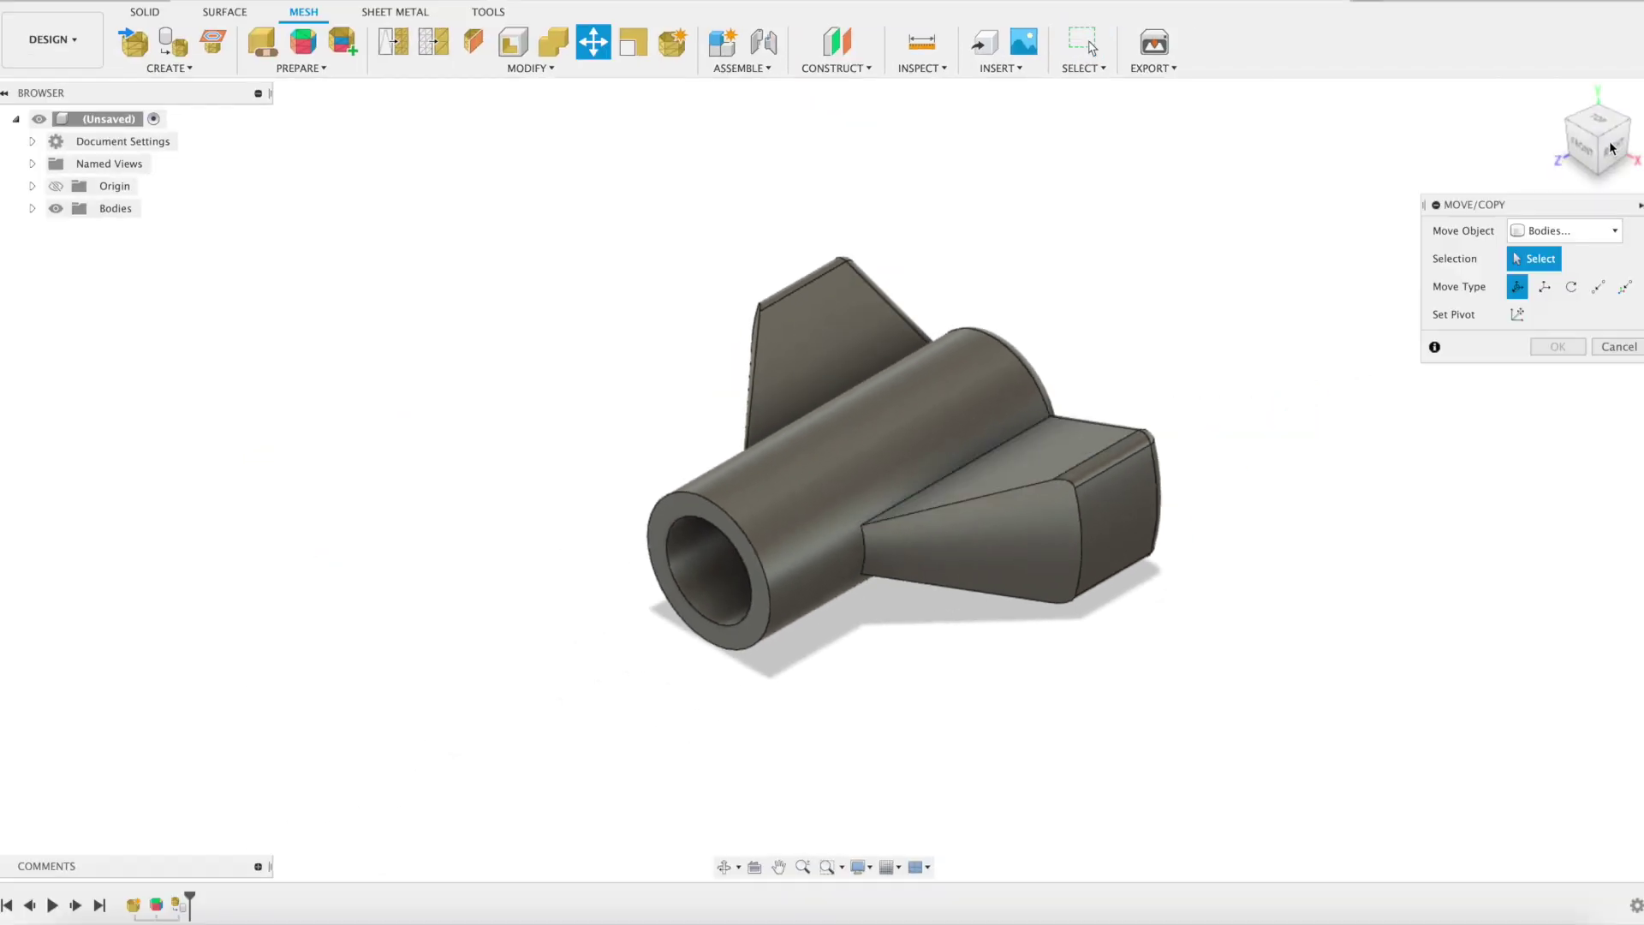
pyautogui.moveTo(1619, 146); pyautogui.dragTo(557, 114)
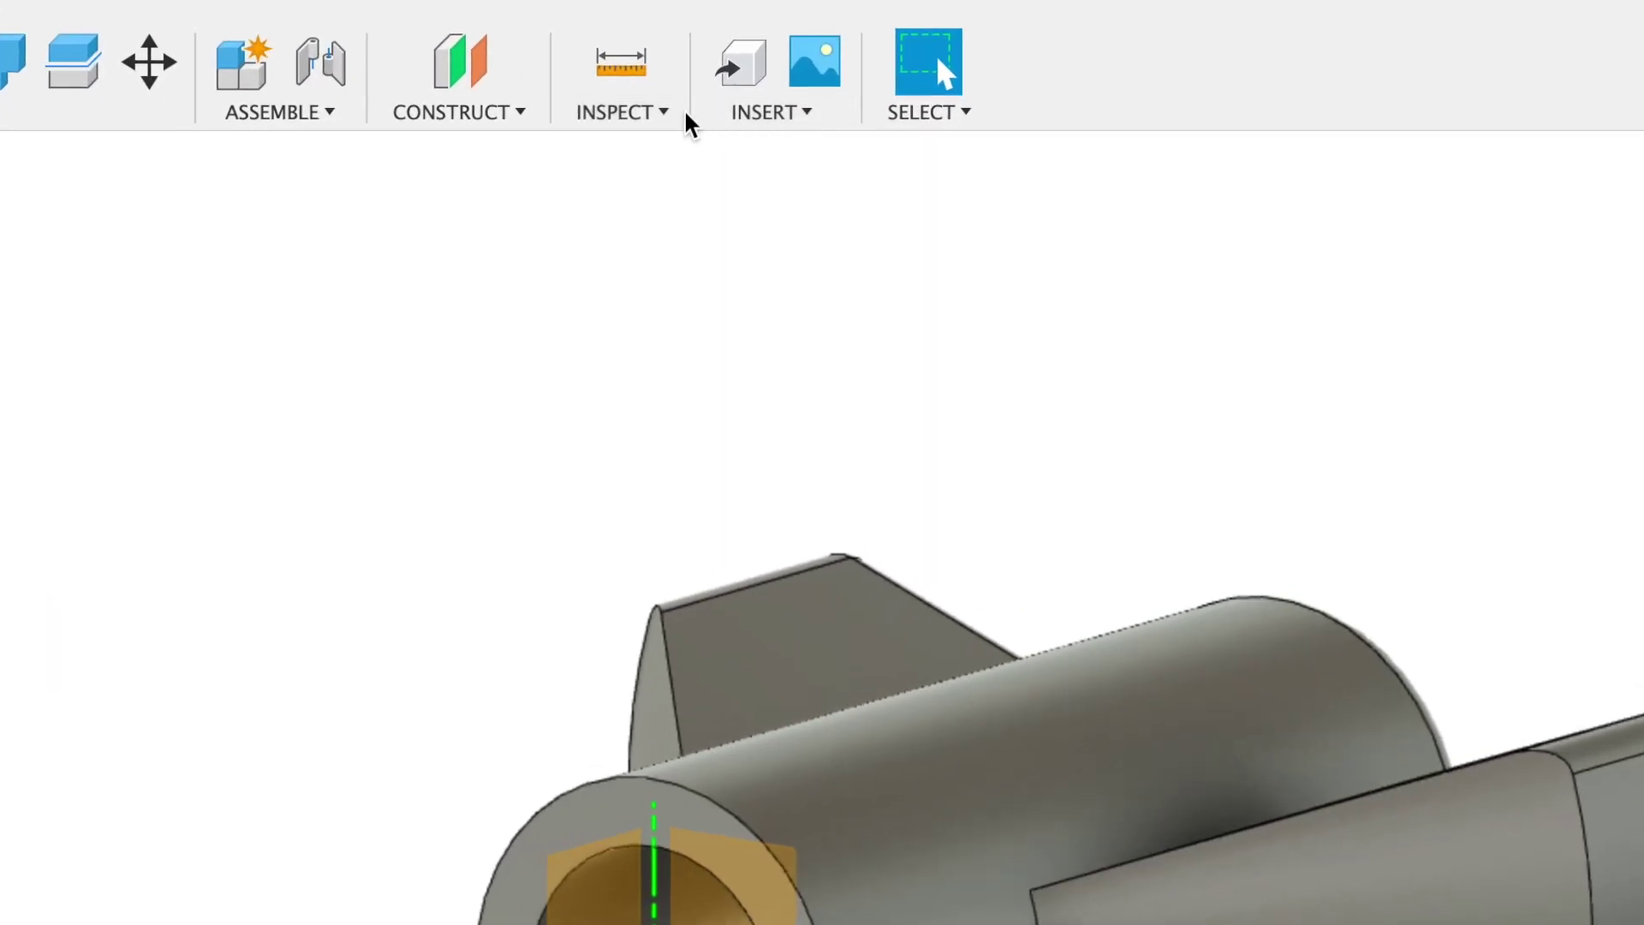
pyautogui.click(805, 67)
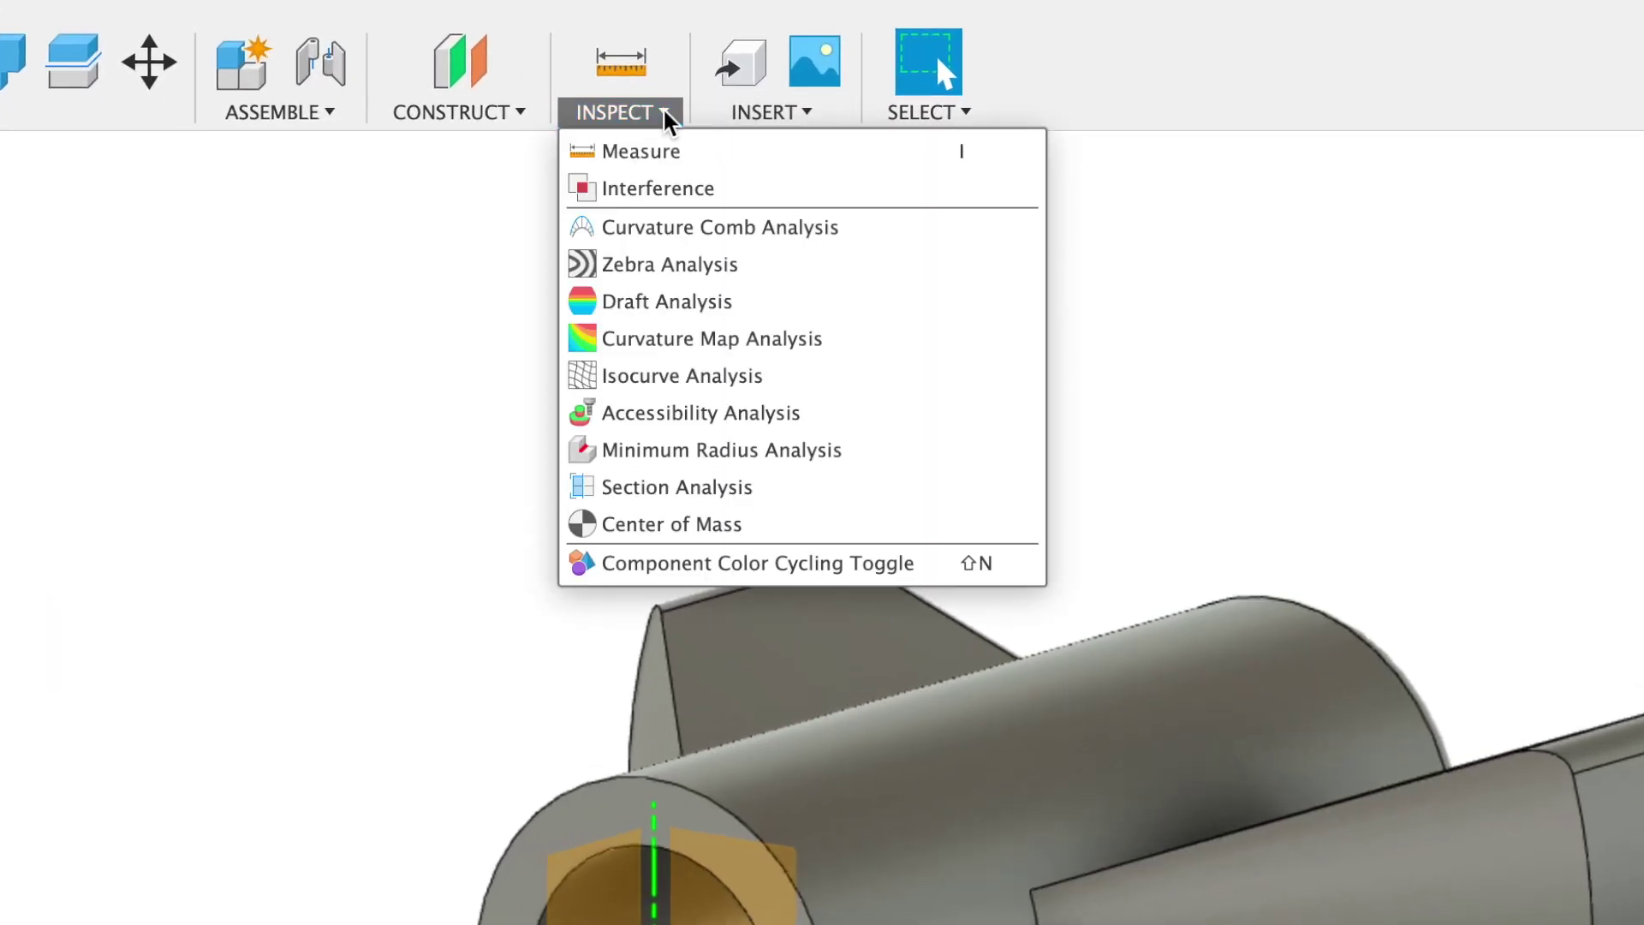
pyautogui.click(594, 490)
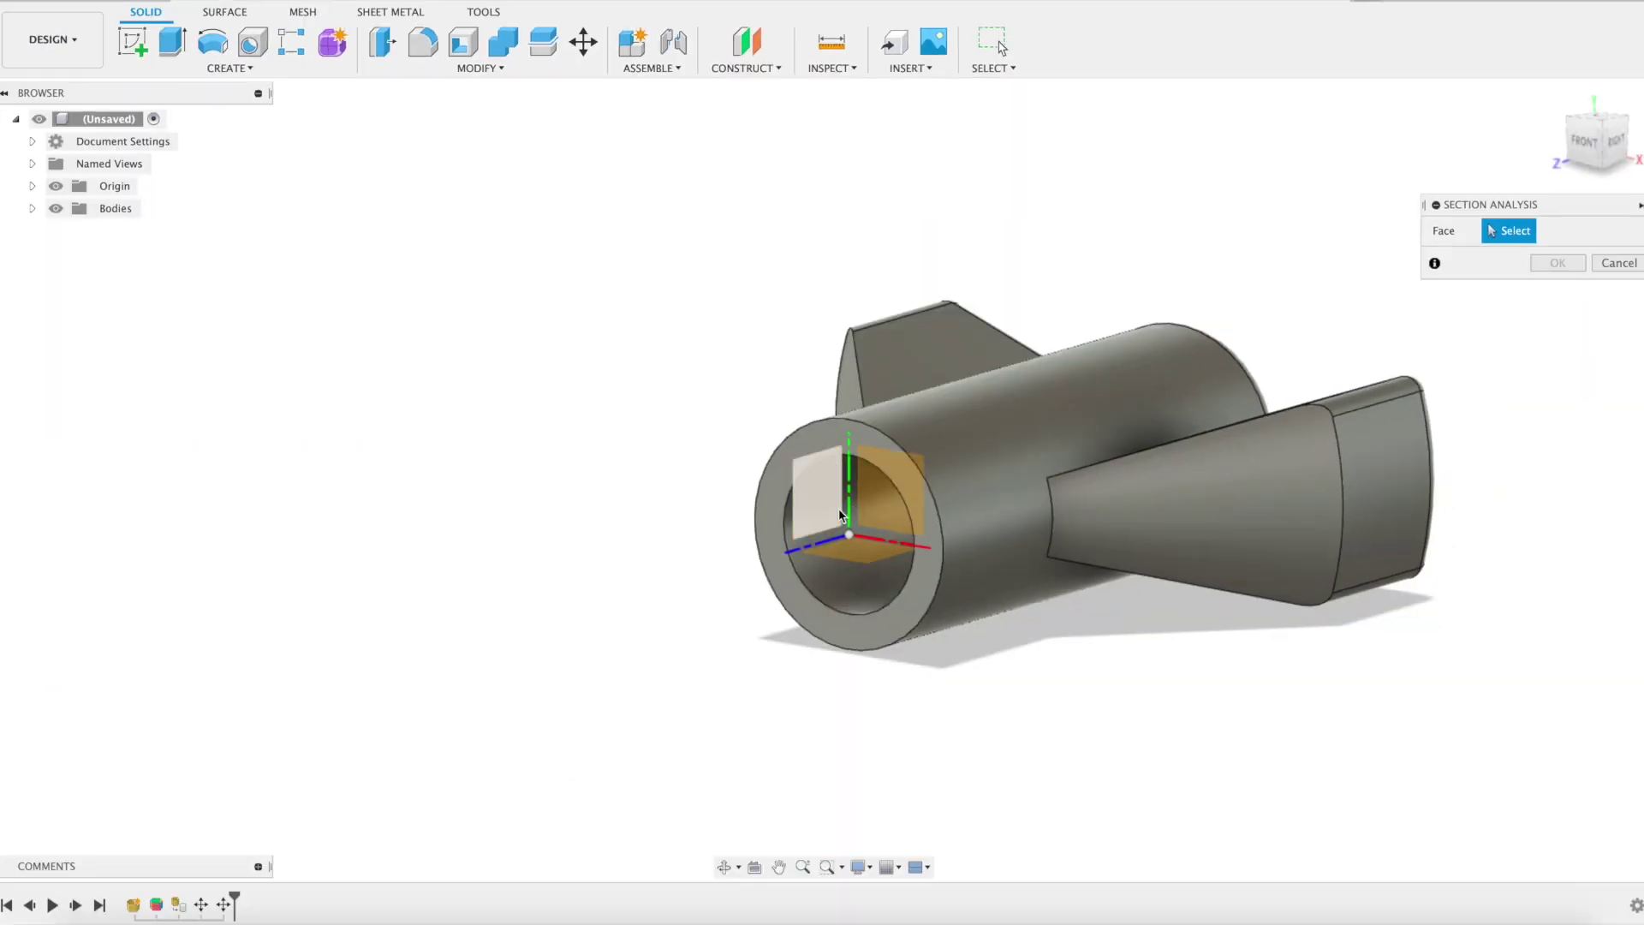
pyautogui.click(840, 514)
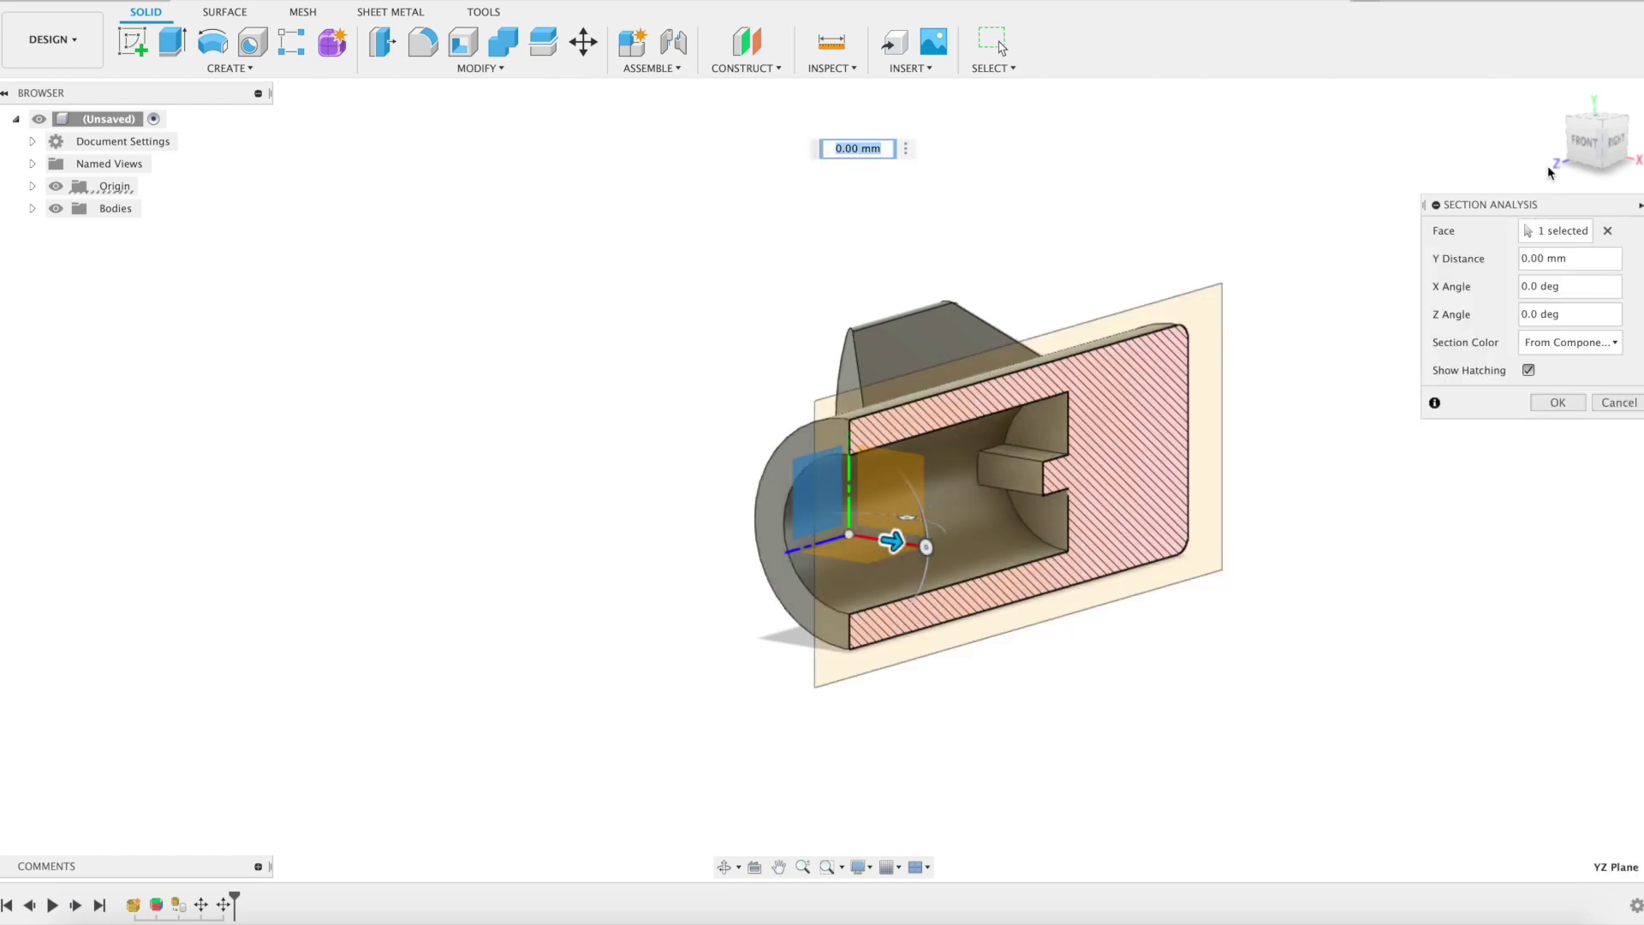
pyautogui.click(1560, 402)
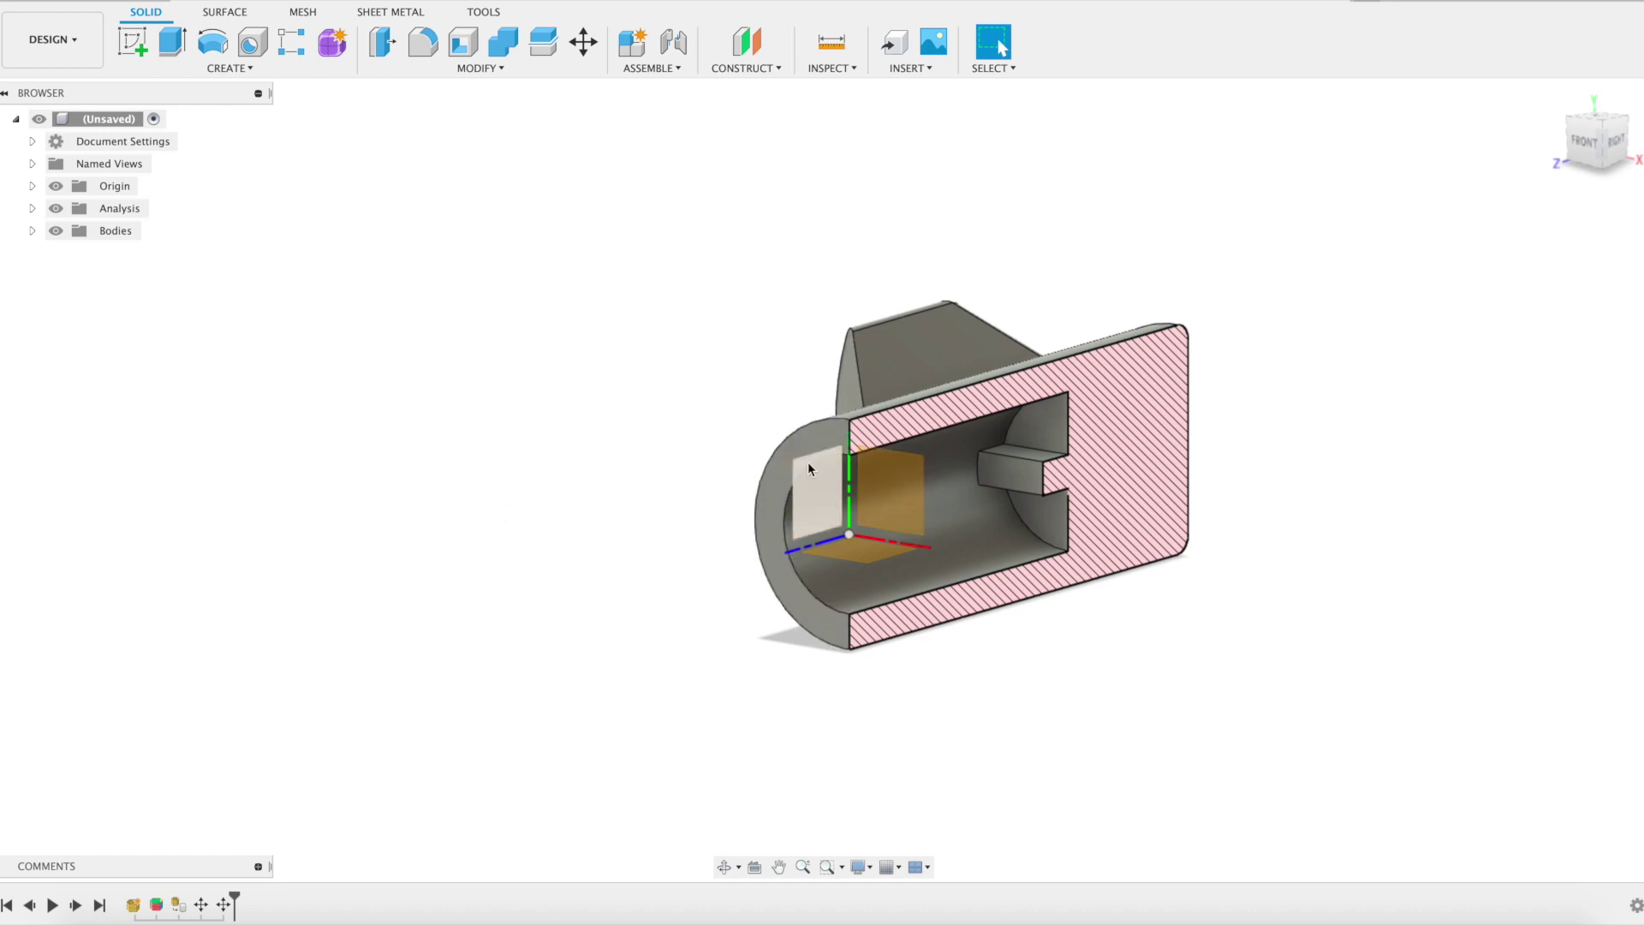
# - Extrude the front flange face 46 mm and the key bar face 40 mm
pyautogui.click(775, 486)
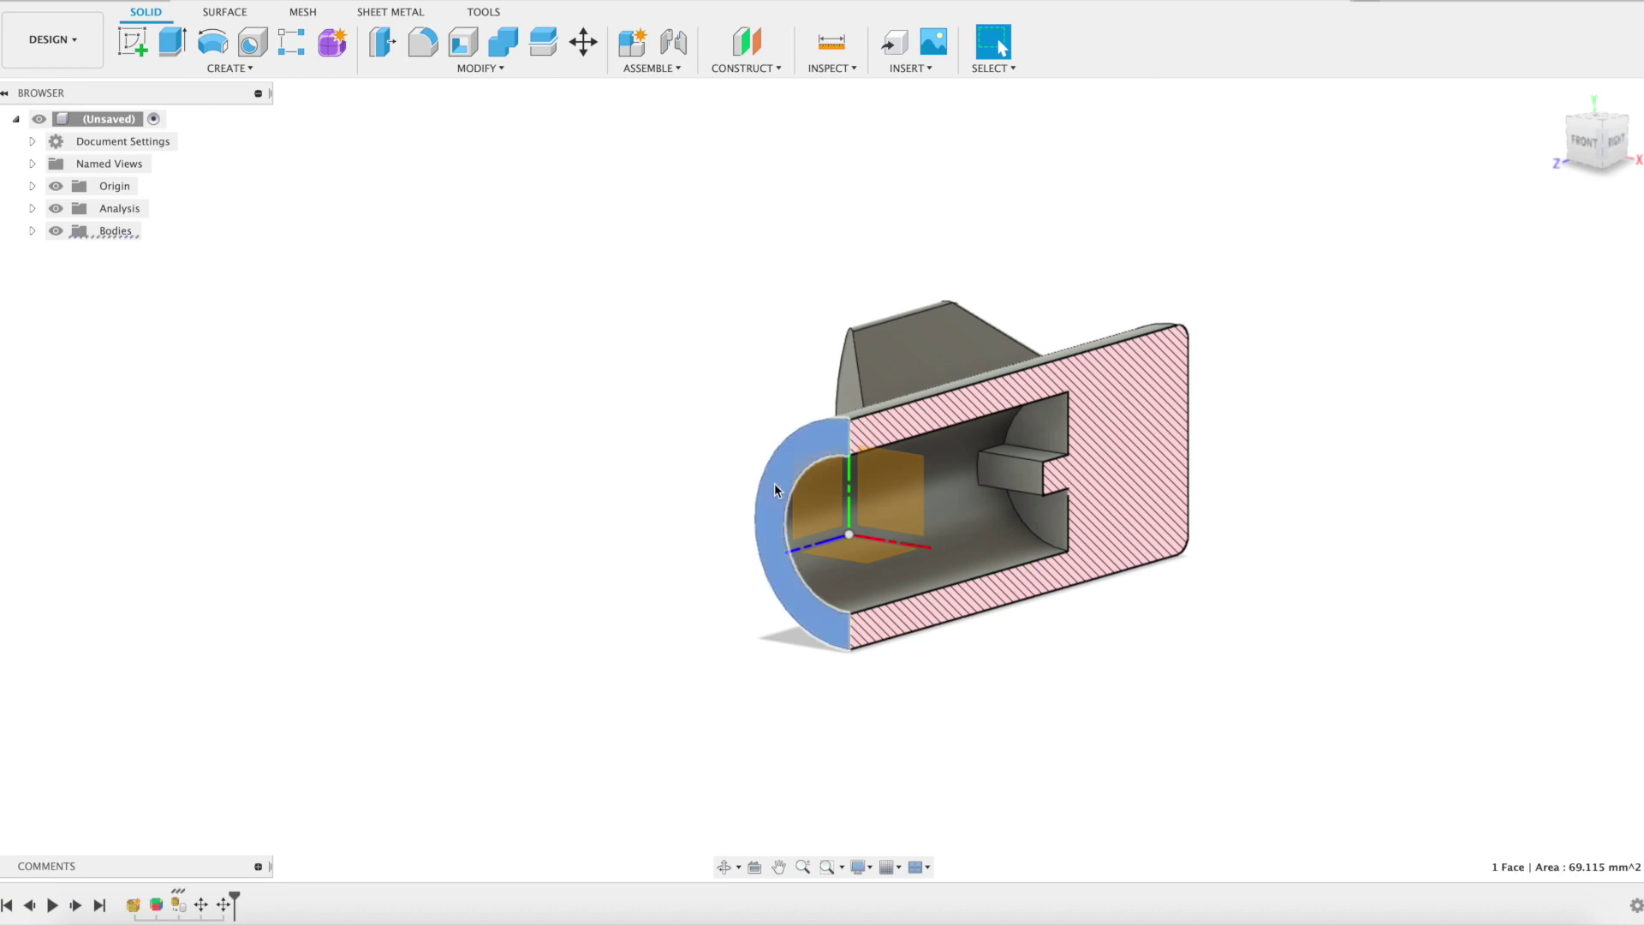
pyautogui.press('e')
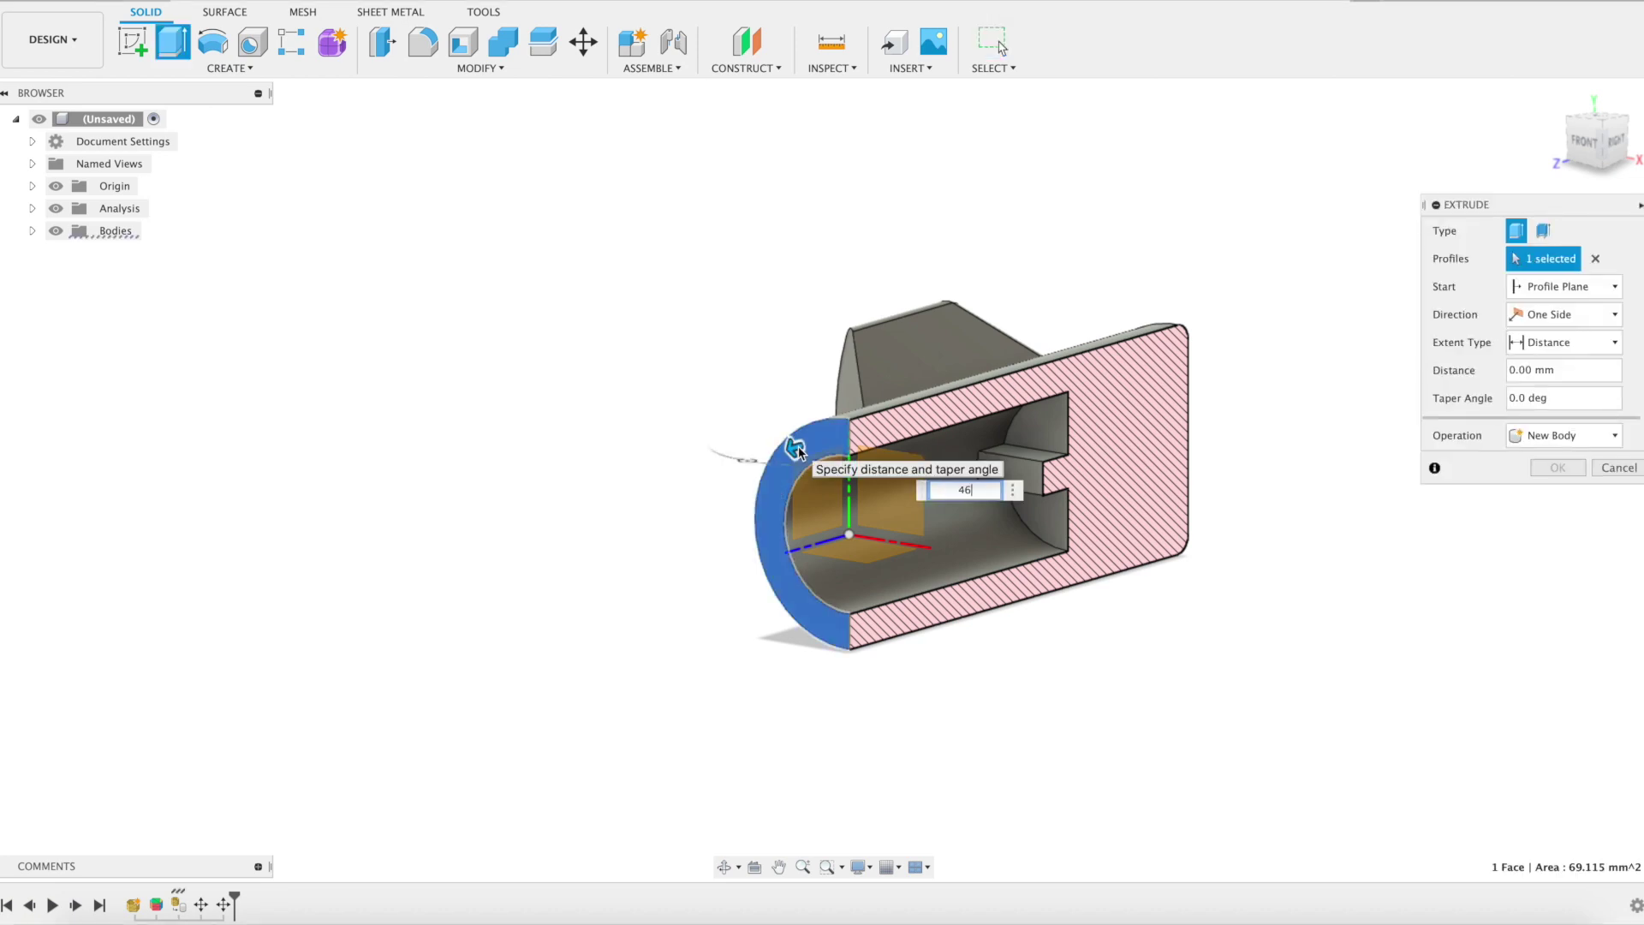
pyautogui.press('Return')
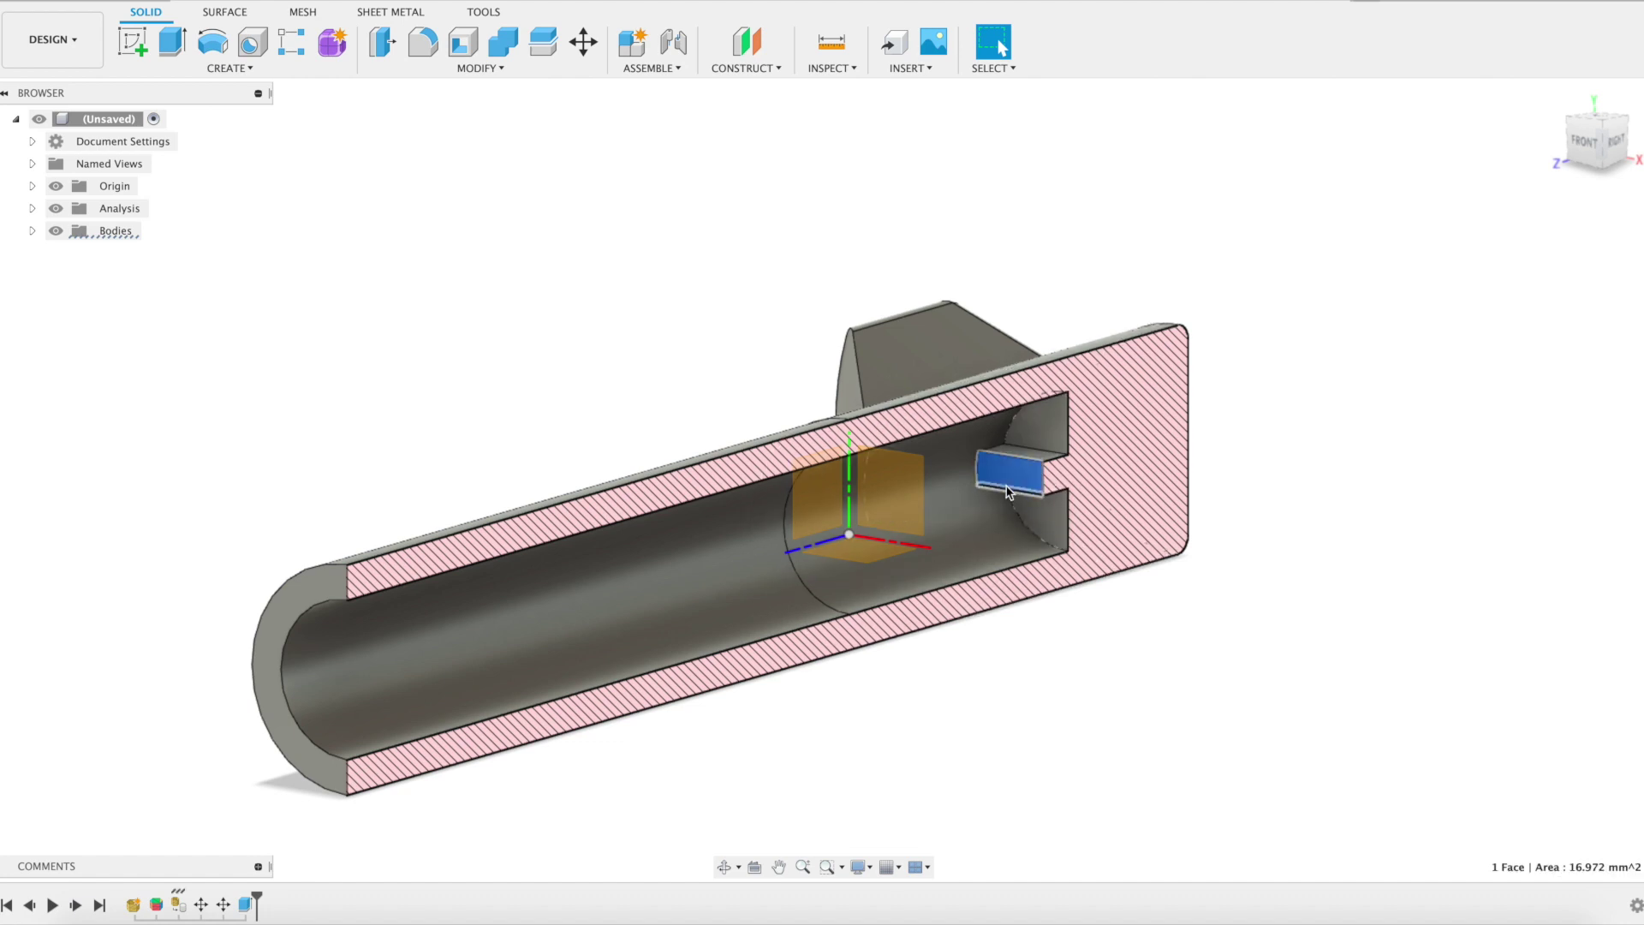
pyautogui.write('e40')
pyautogui.press('Return')
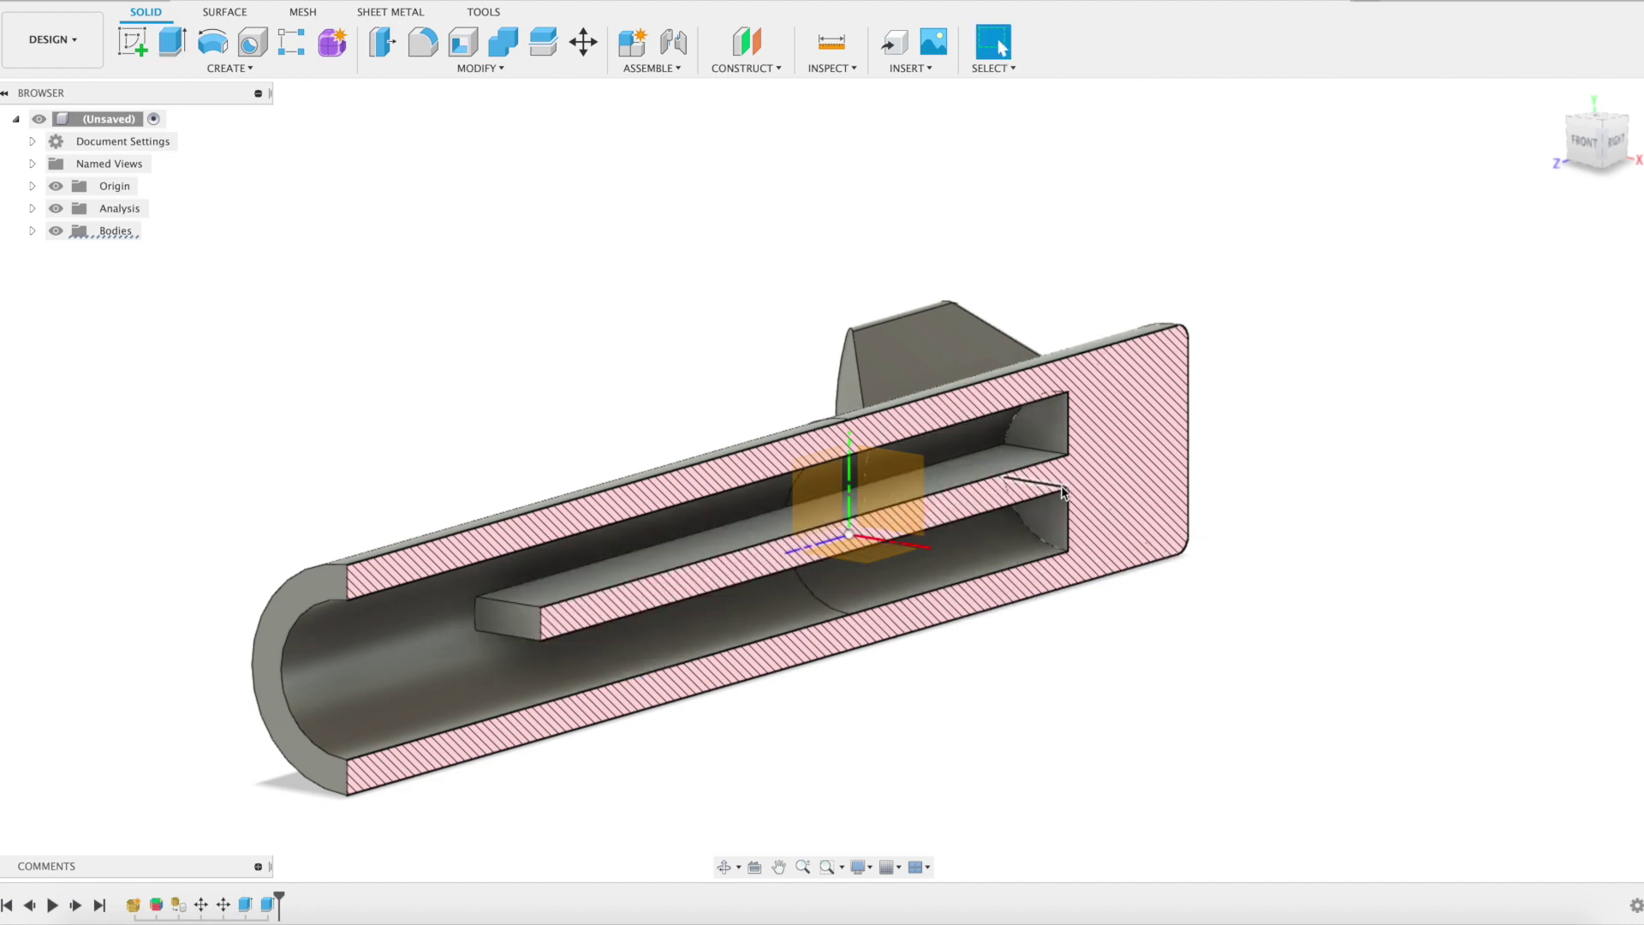
# - Extrude the lower and upper channel faces to fill the channel in the core
pyautogui.press('e')
pyautogui.press('Escape')
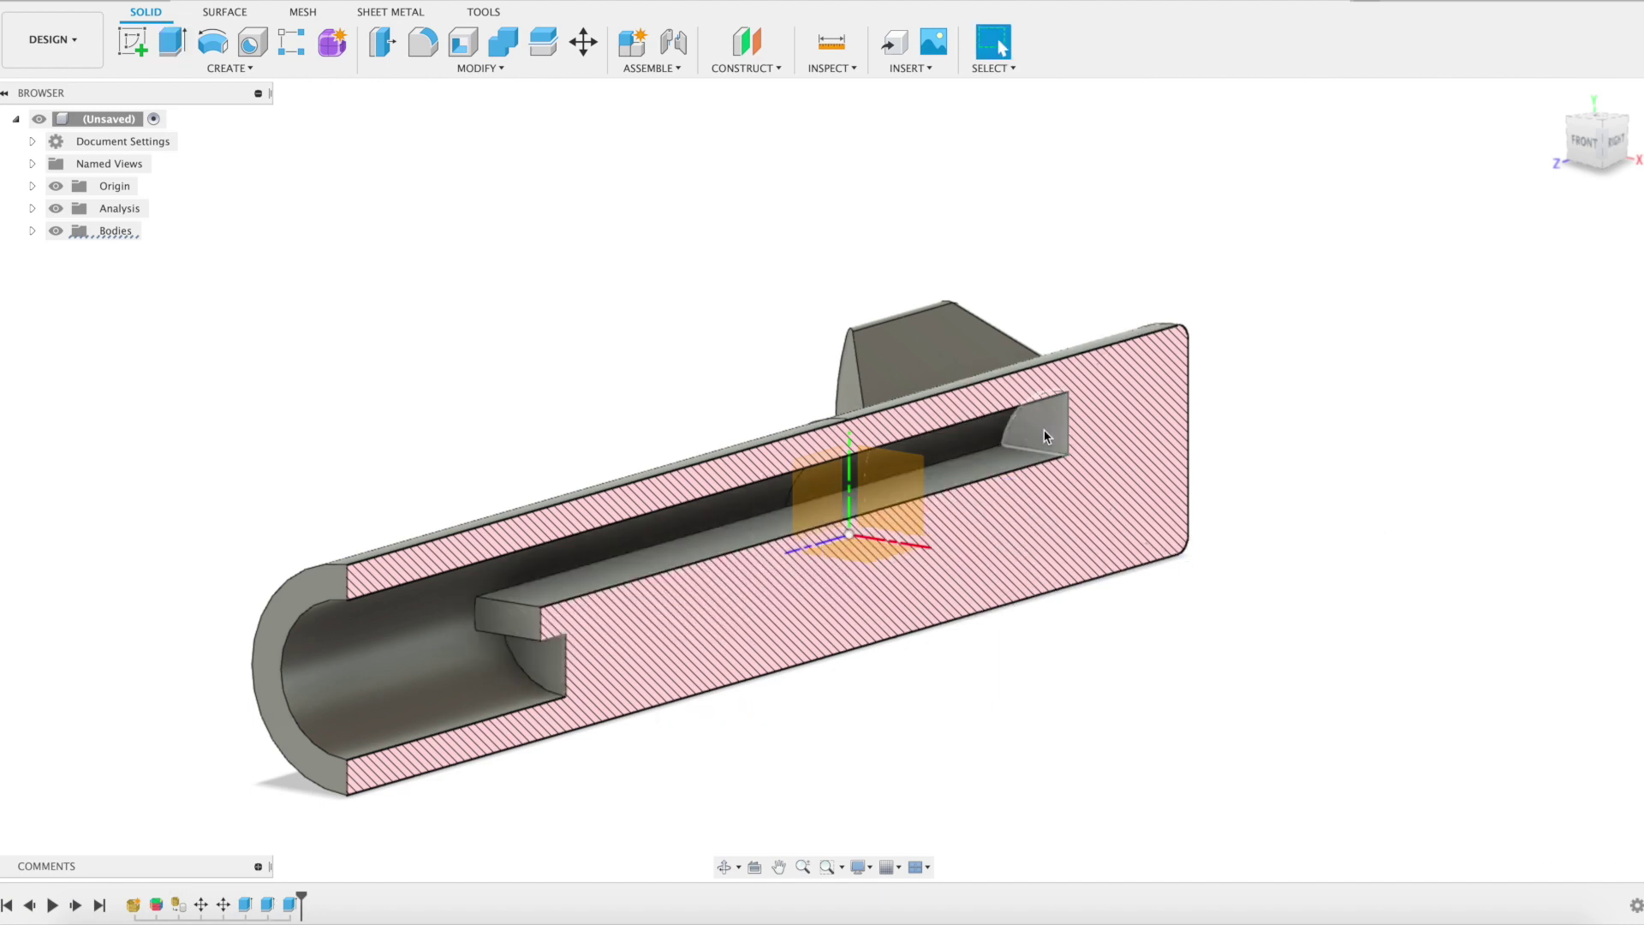
pyautogui.click(1054, 441)
pyautogui.press('e')
pyautogui.moveTo(1054, 440); pyautogui.dragTo(1006, 493)
pyautogui.press('Return')
pyautogui.click(1619, 141)
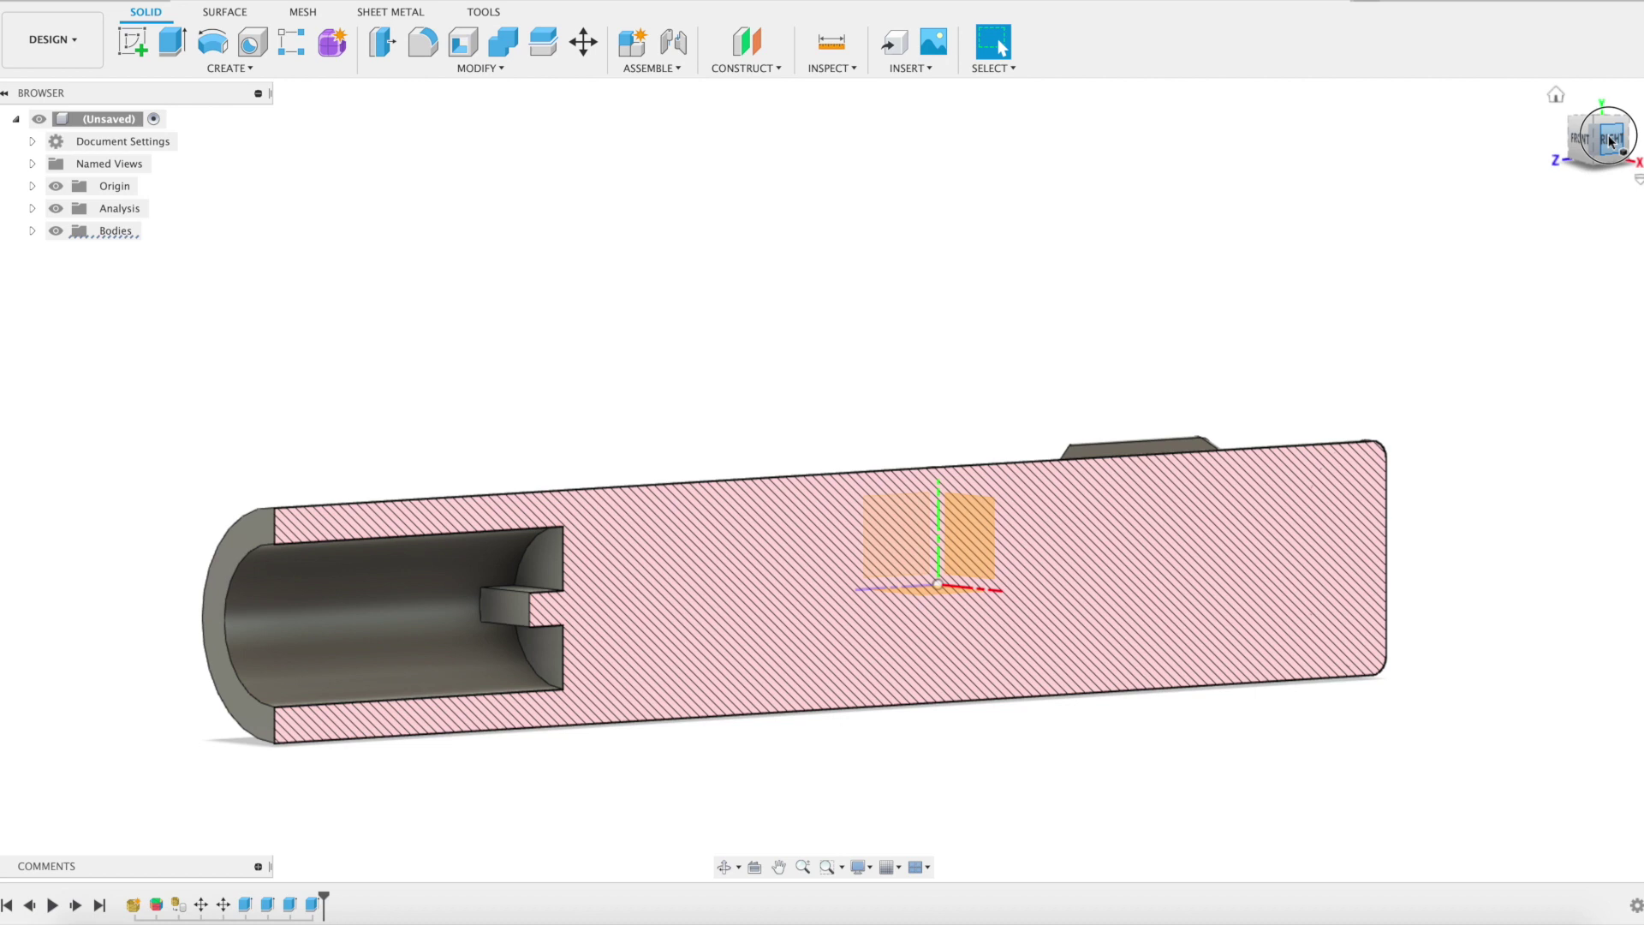
pyautogui.moveTo(1612, 142)
pyautogui.mouseDown()
pyautogui.moveTo(1514, 233)
pyautogui.moveTo(1424, 257)
pyautogui.moveTo(1482, 241)
pyautogui.mouseUp()
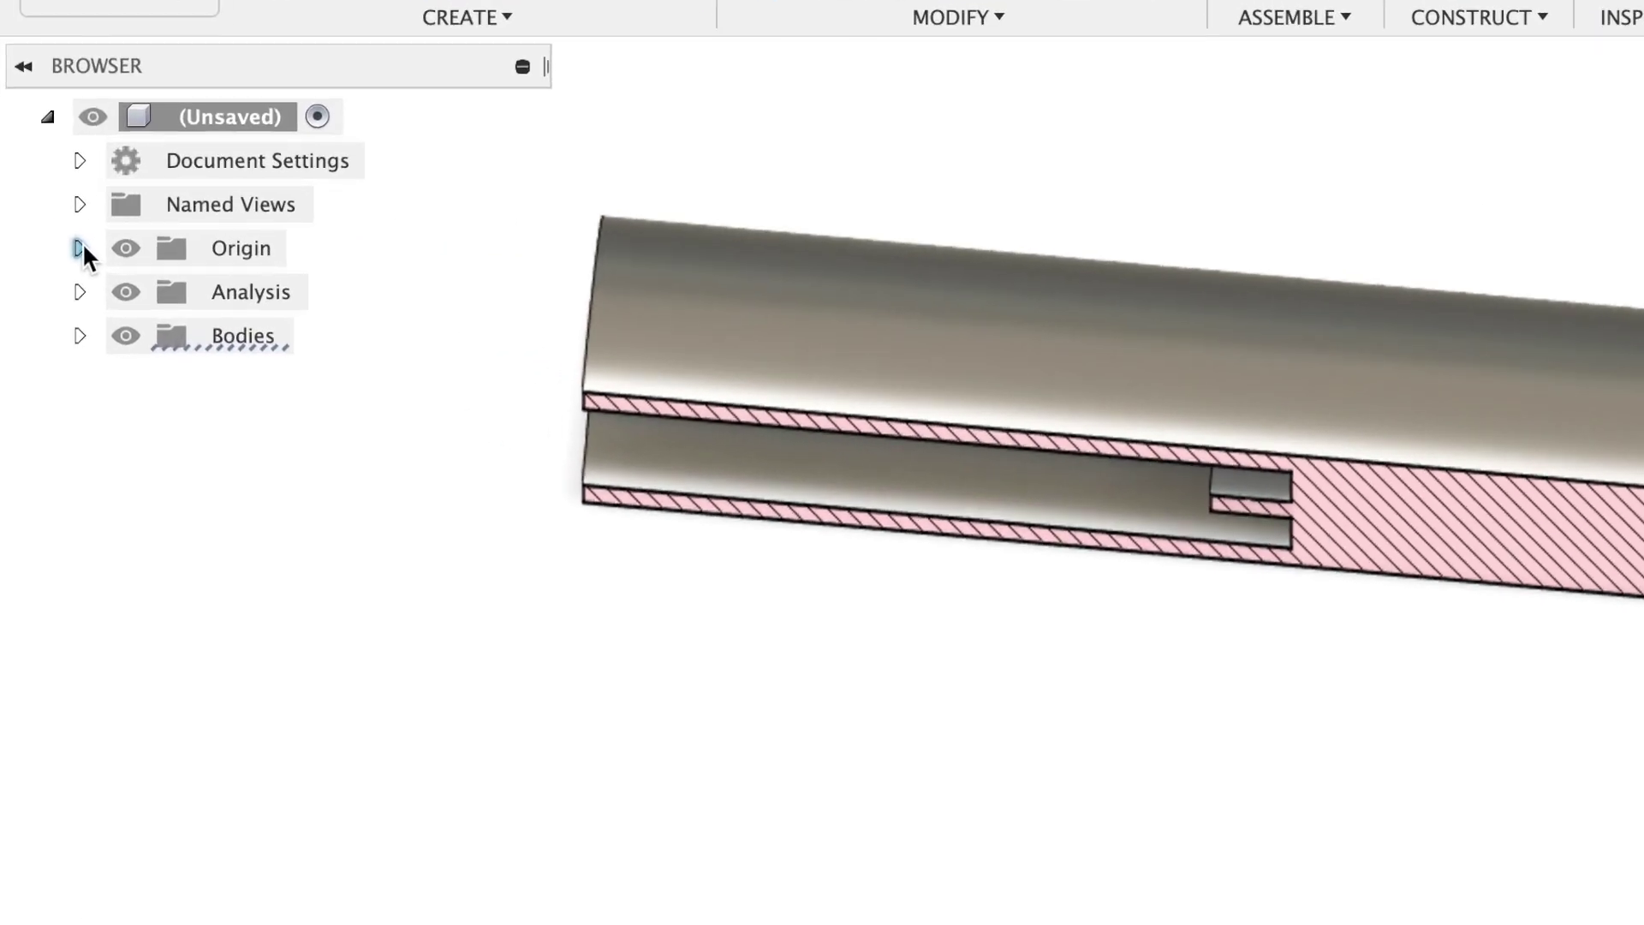
# - Hide the Analysis section and view the whole uncut knob assist from the front
pyautogui.click(120, 291)
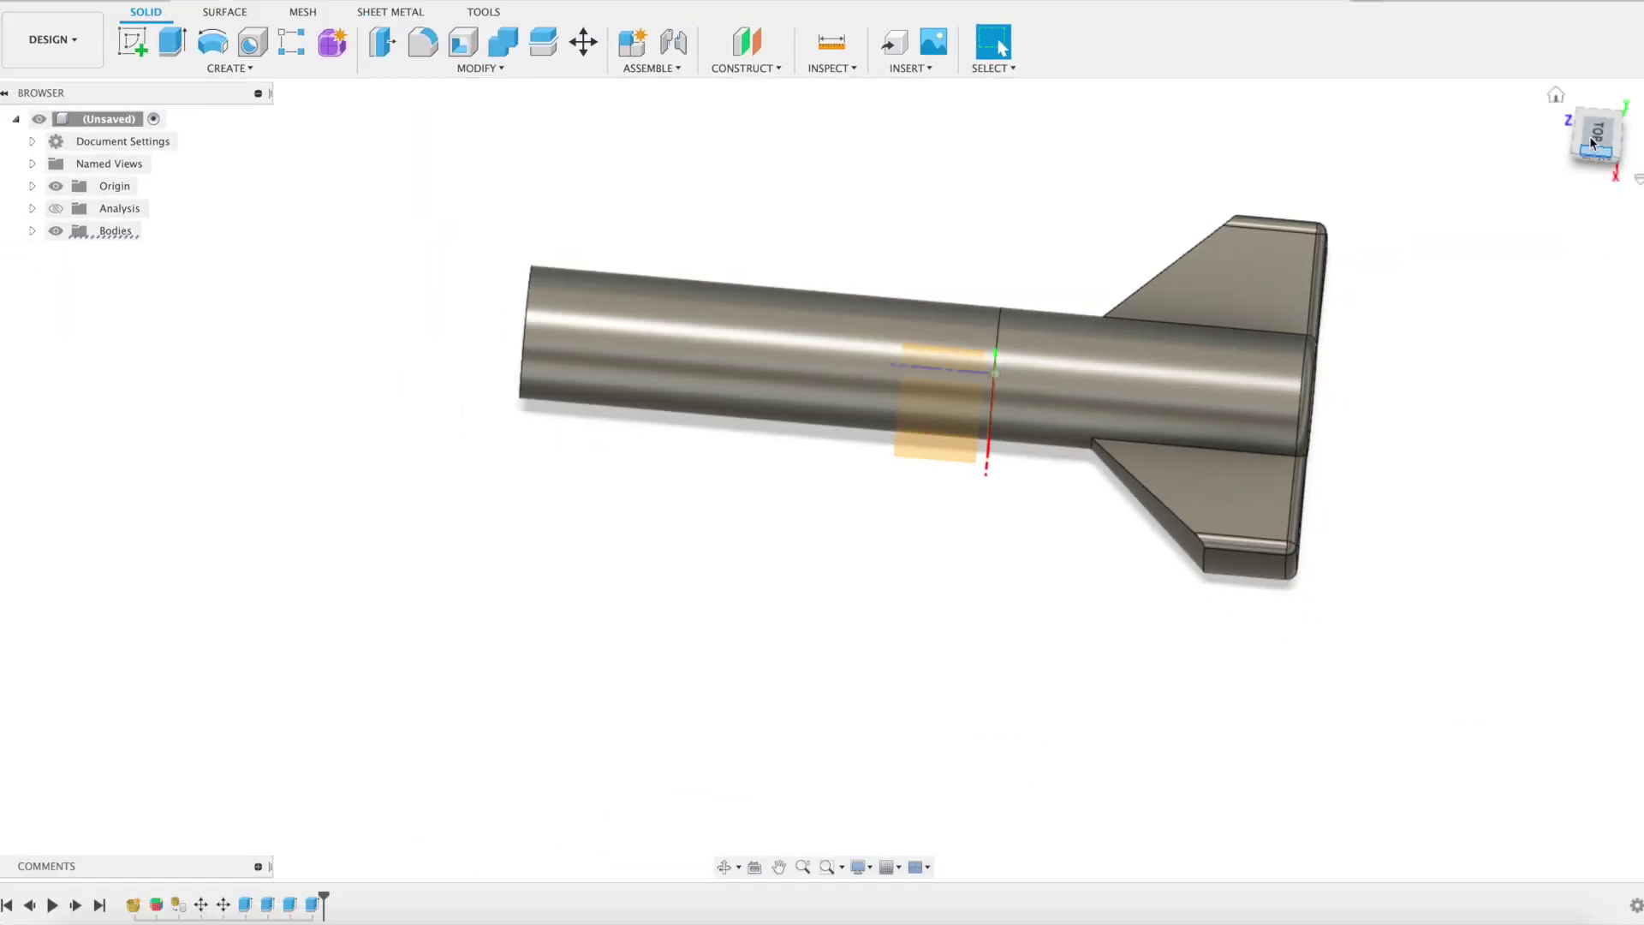
pyautogui.moveTo(1606, 136)
pyautogui.keyDown('shift'); pyautogui.mouseDown(button='middle')
pyautogui.moveTo(1461, 268)
pyautogui.moveTo(1277, 297)
pyautogui.moveTo(1193, 268)
pyautogui.moveTo(1351, 273)
pyautogui.moveTo(1590, 245)
pyautogui.moveTo(1512, 239)
pyautogui.moveTo(1485, 254)
pyautogui.moveTo(1479, 294)
pyautogui.moveTo(1505, 286)
pyautogui.moveTo(1447, 308)
pyautogui.mouseUp(button='middle'); pyautogui.keyUp('shift')
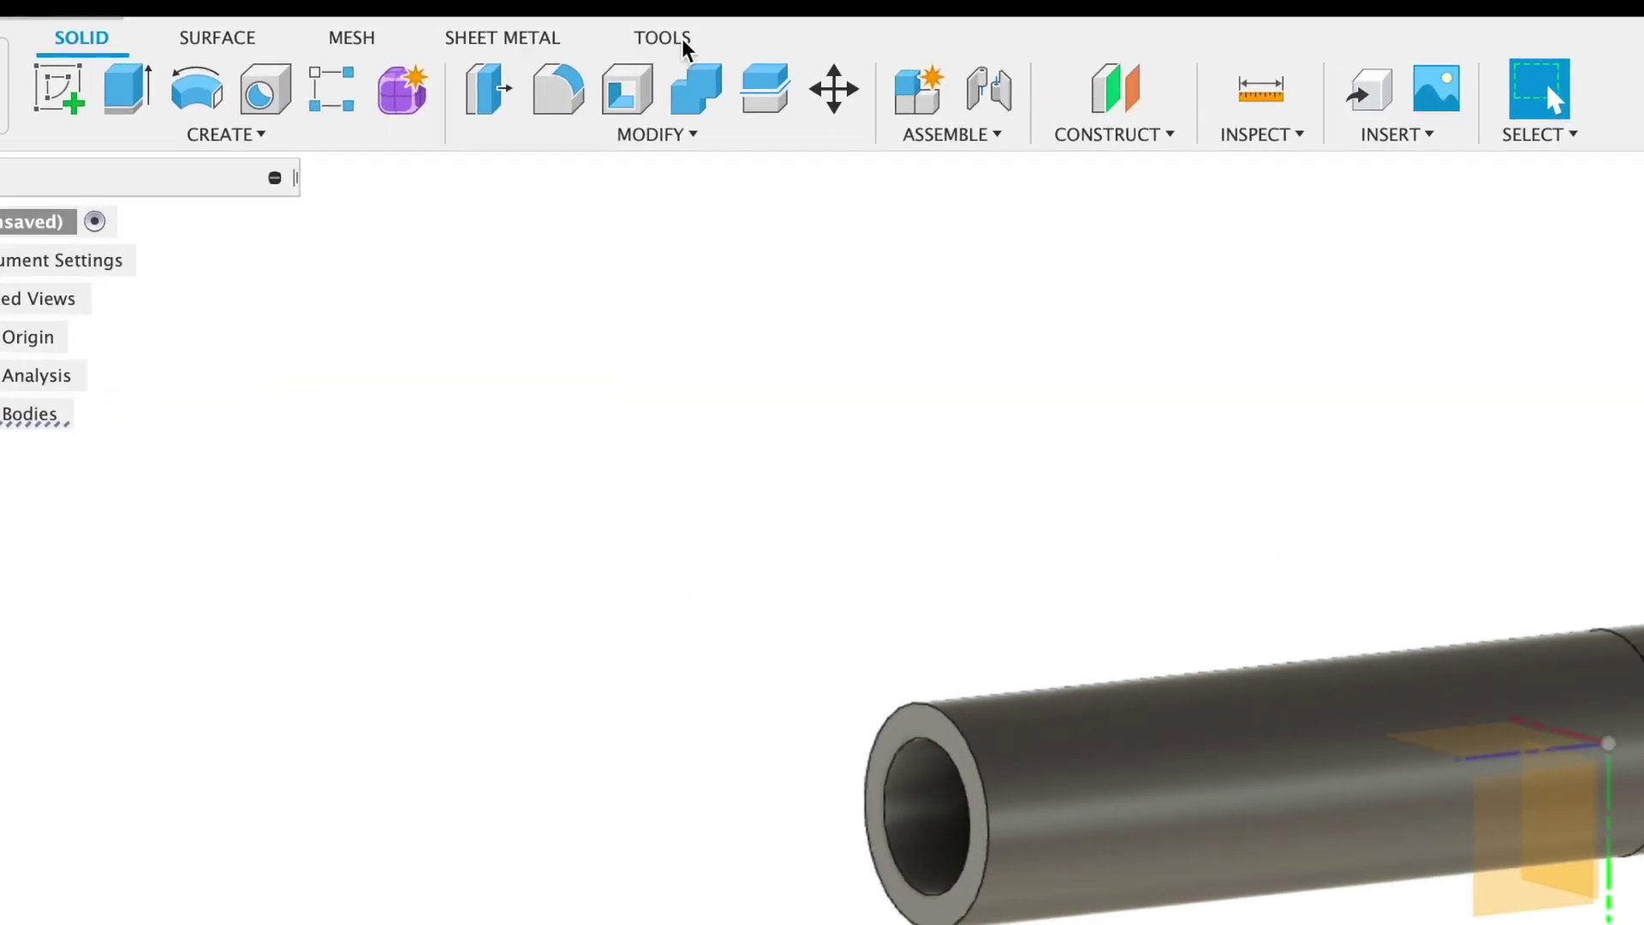
# - Export the body via 3D Print, print utility off, as 'Hoop Screw Assist v4_PA Mod' STL
pyautogui.click(495, 14)
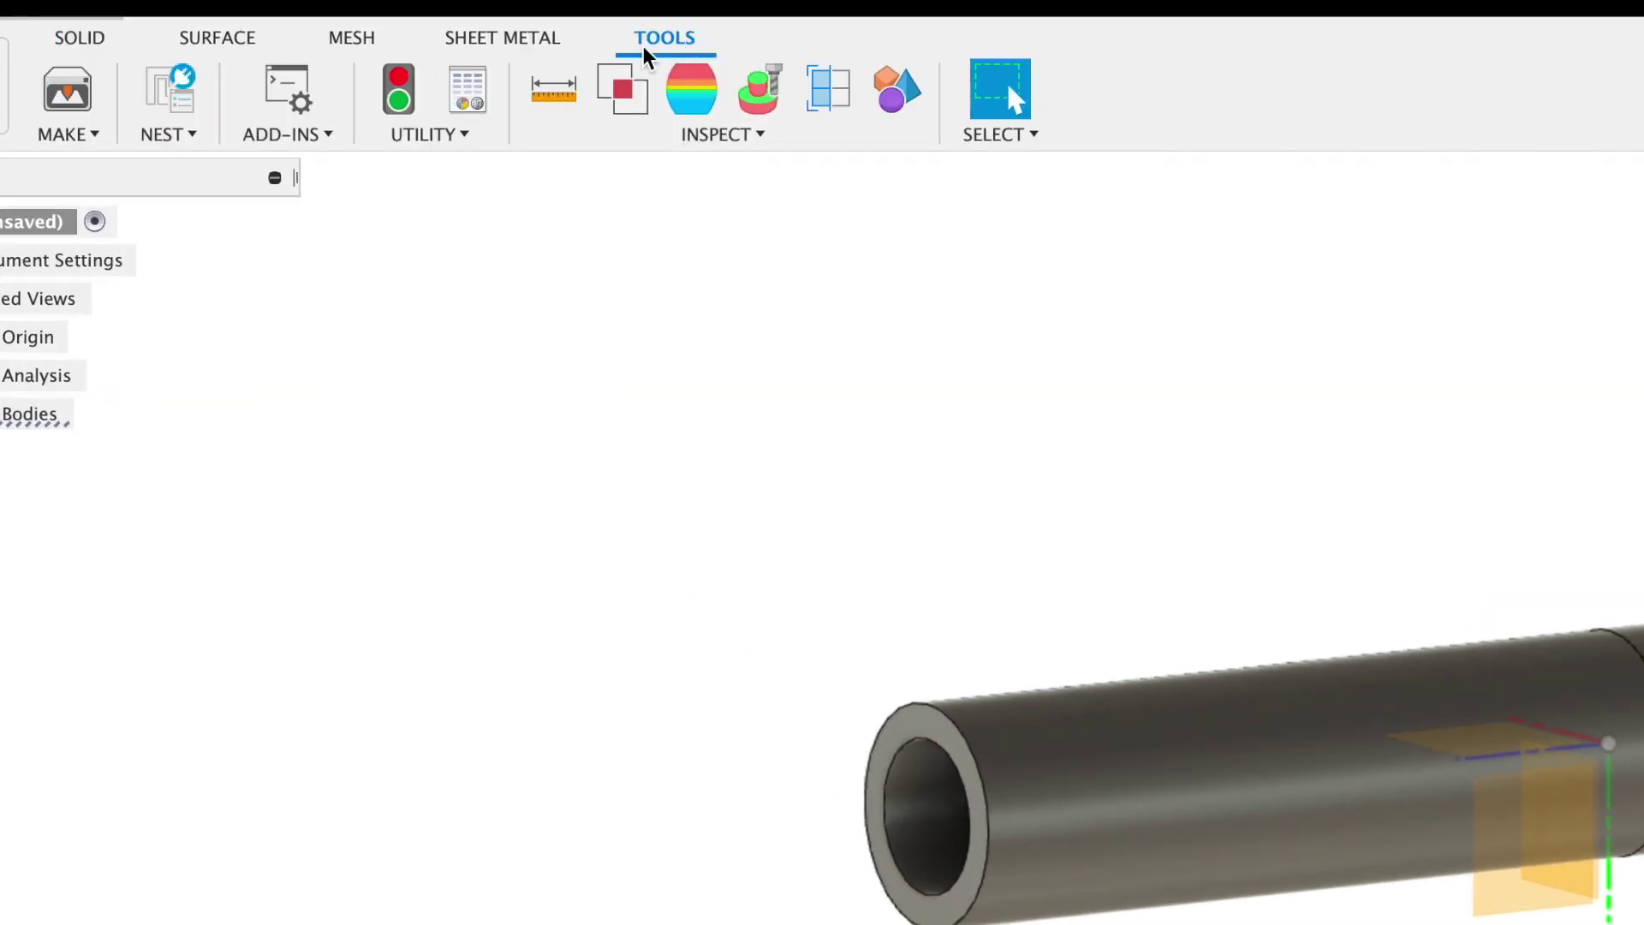
pyautogui.click(75, 108)
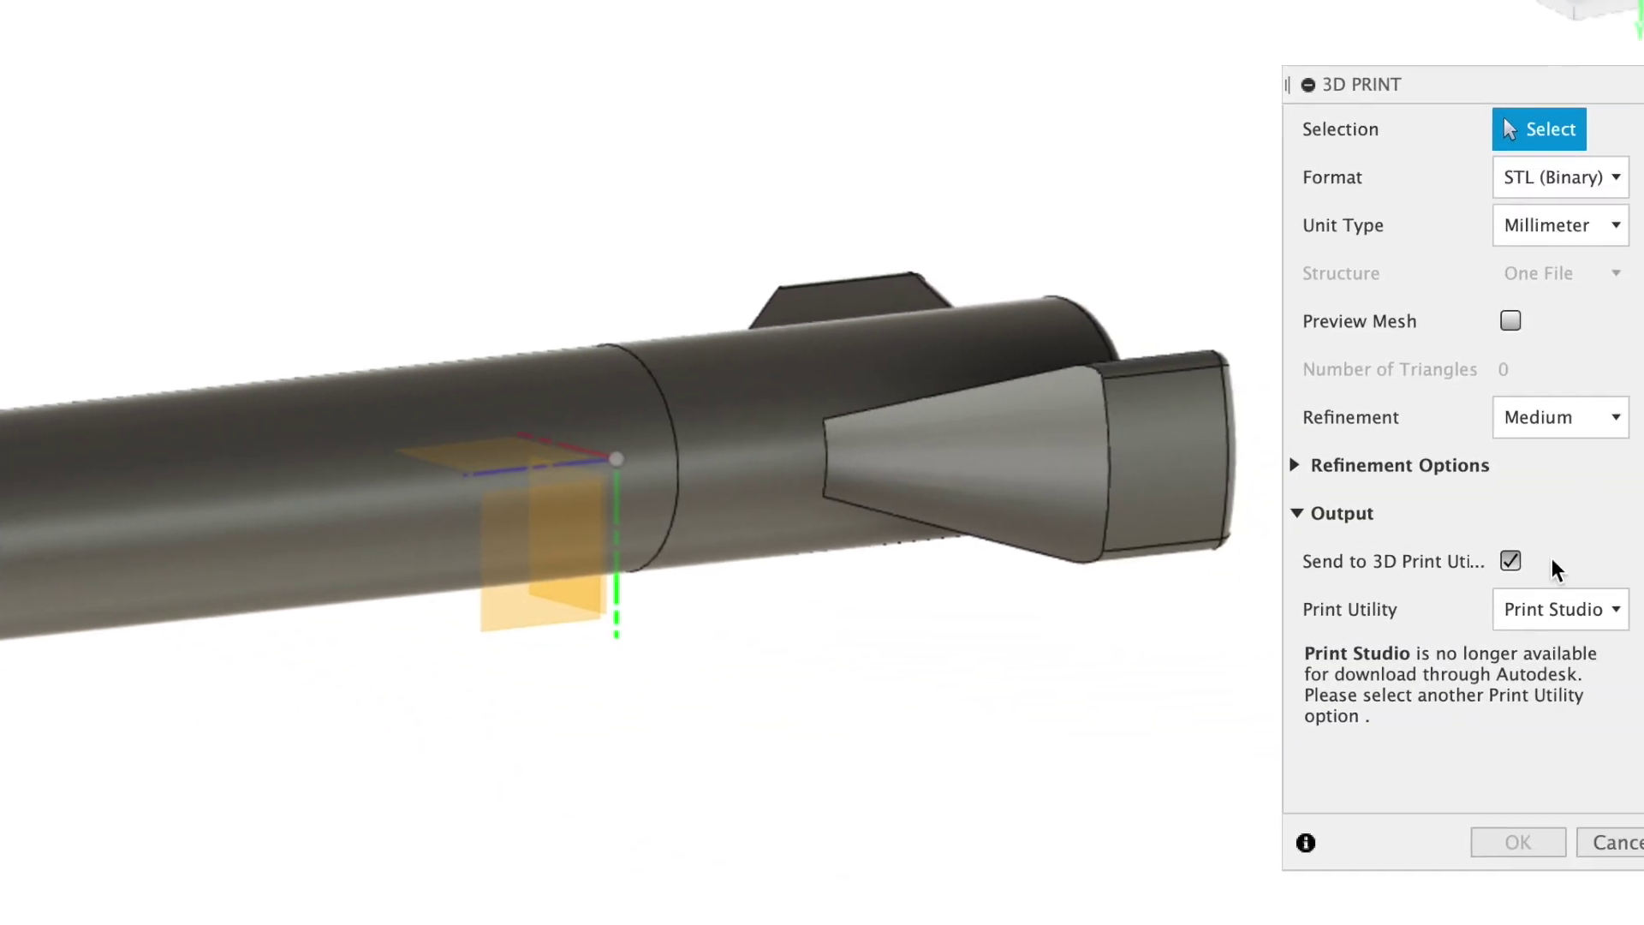
pyautogui.click(1511, 560)
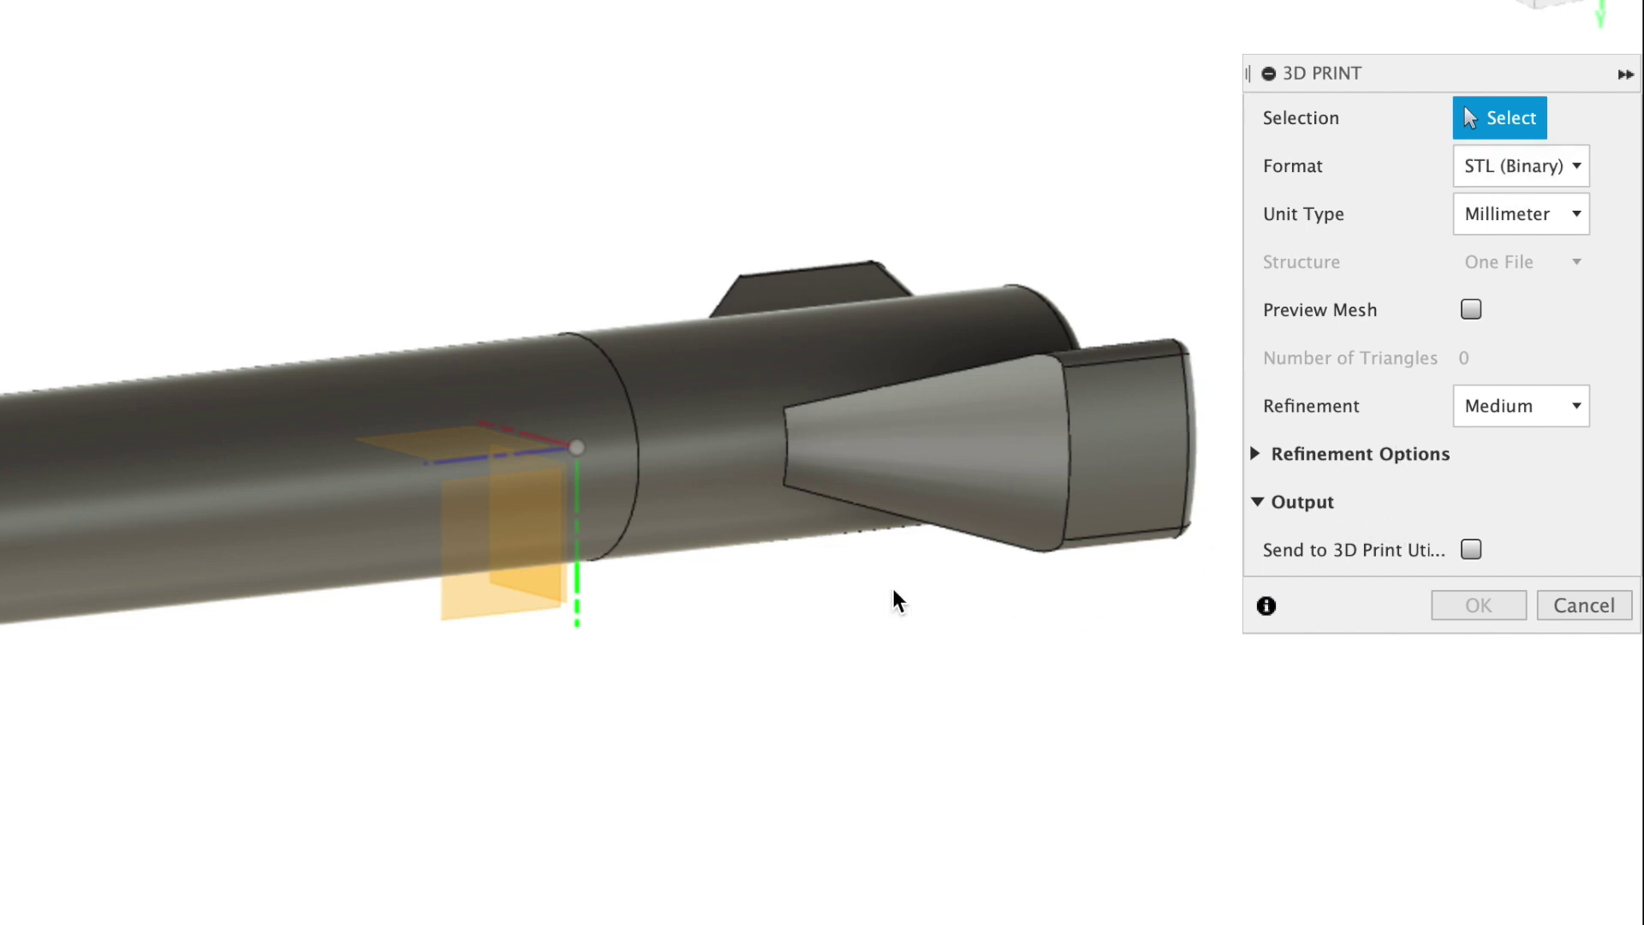
pyautogui.click(257, 497)
pyautogui.click(1476, 606)
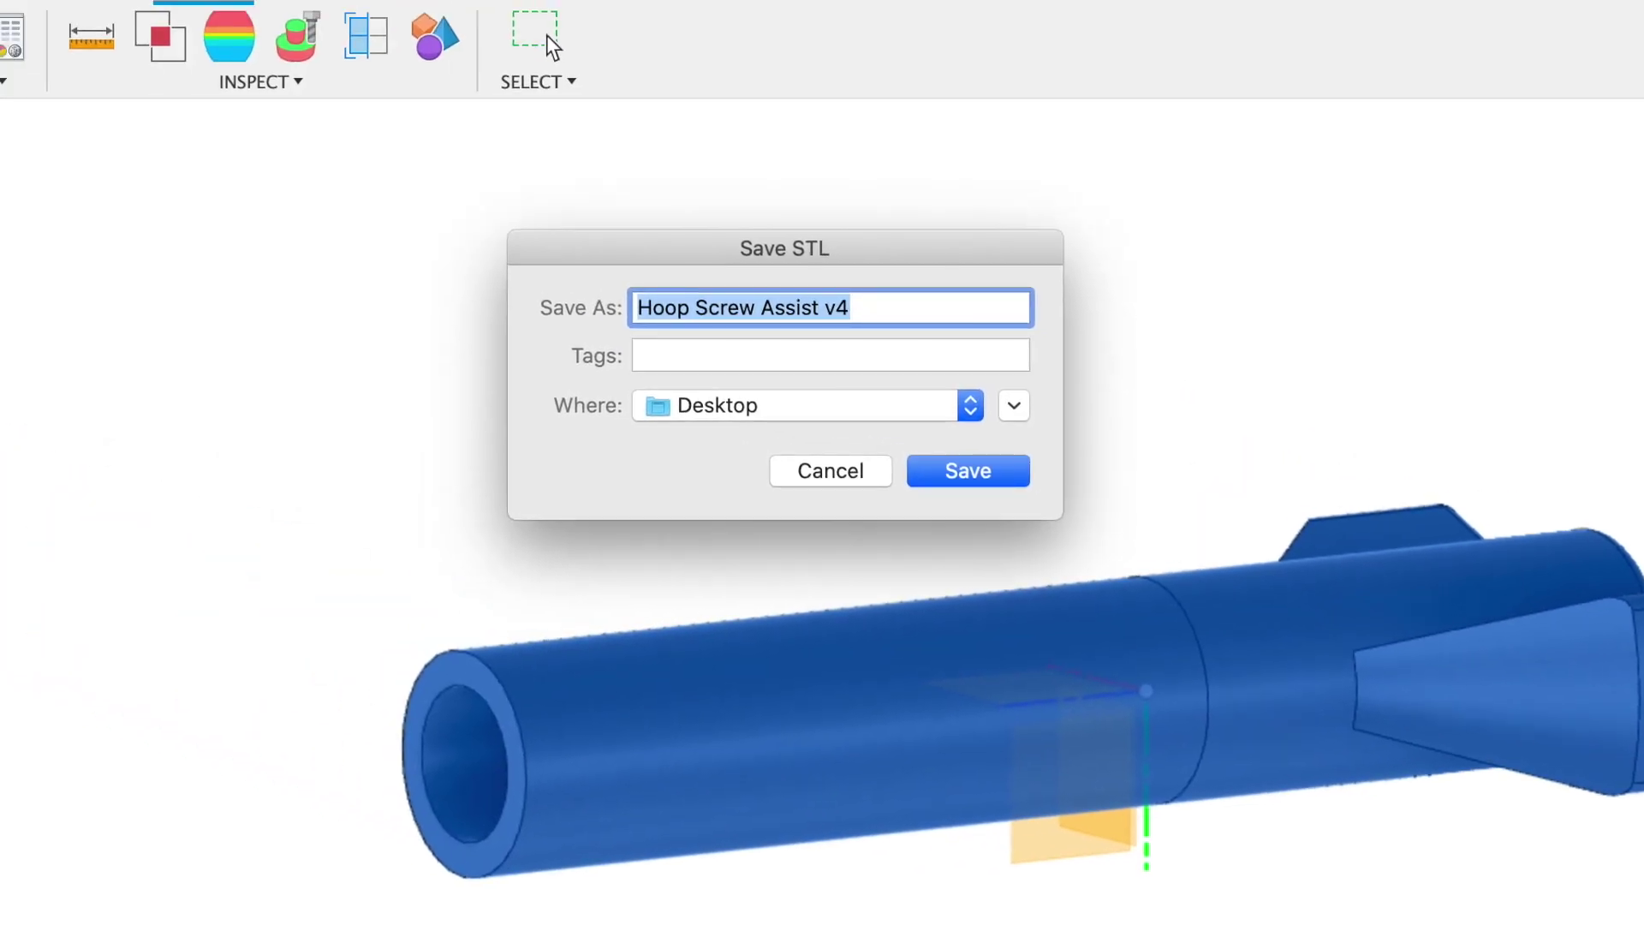
pyautogui.press('Right')
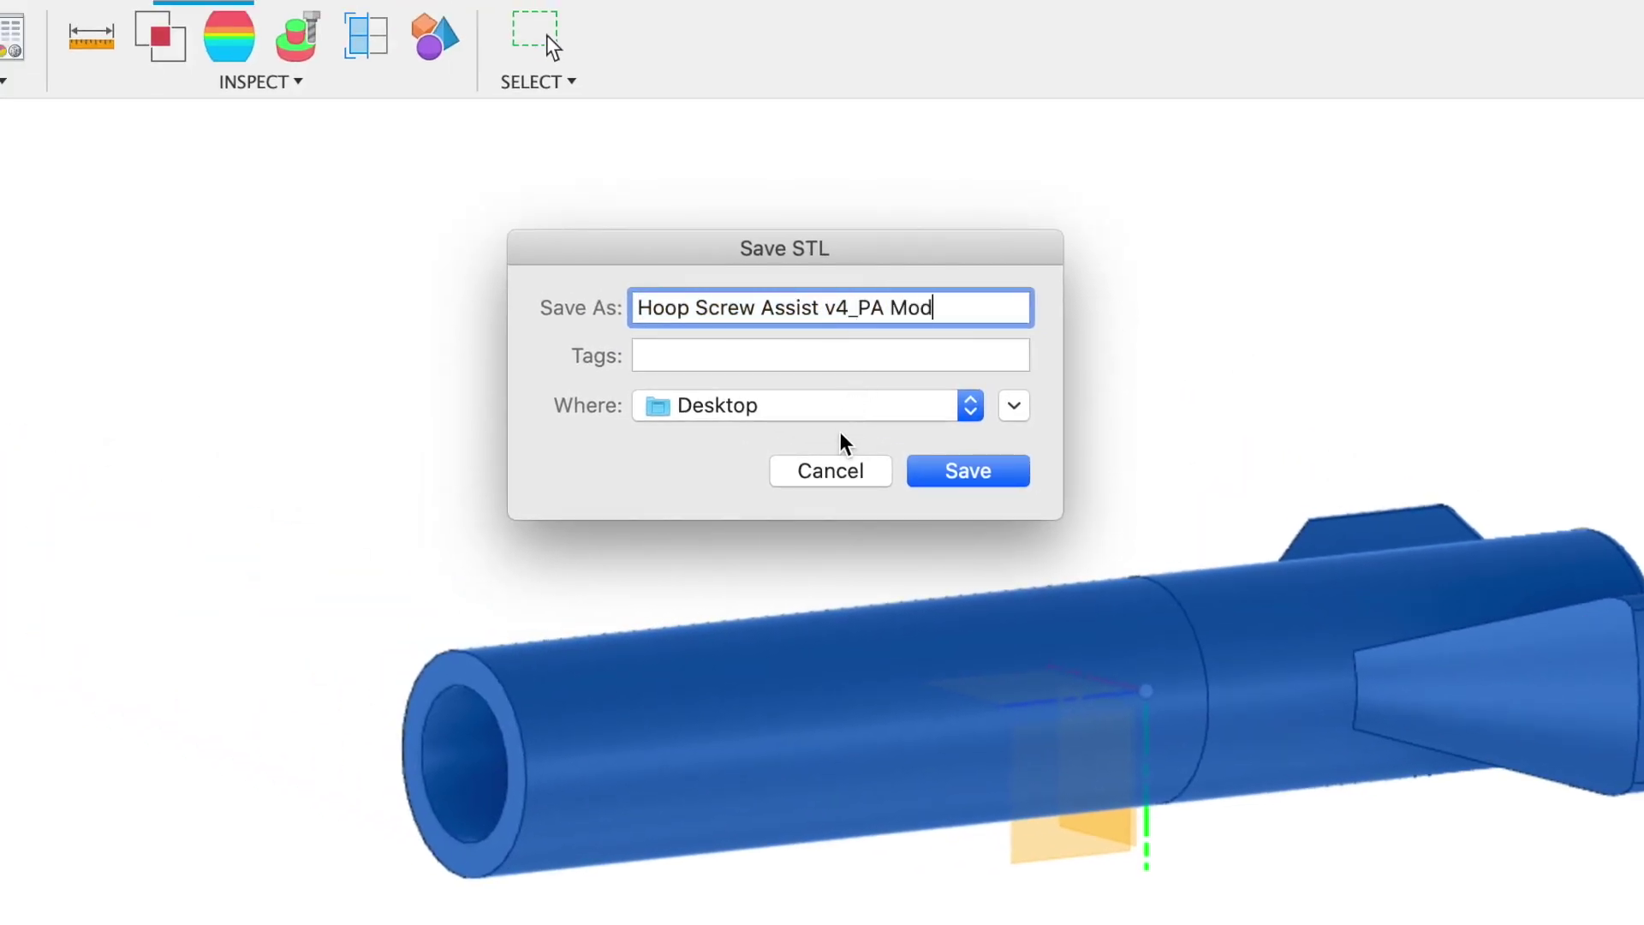
pyautogui.click(972, 480)
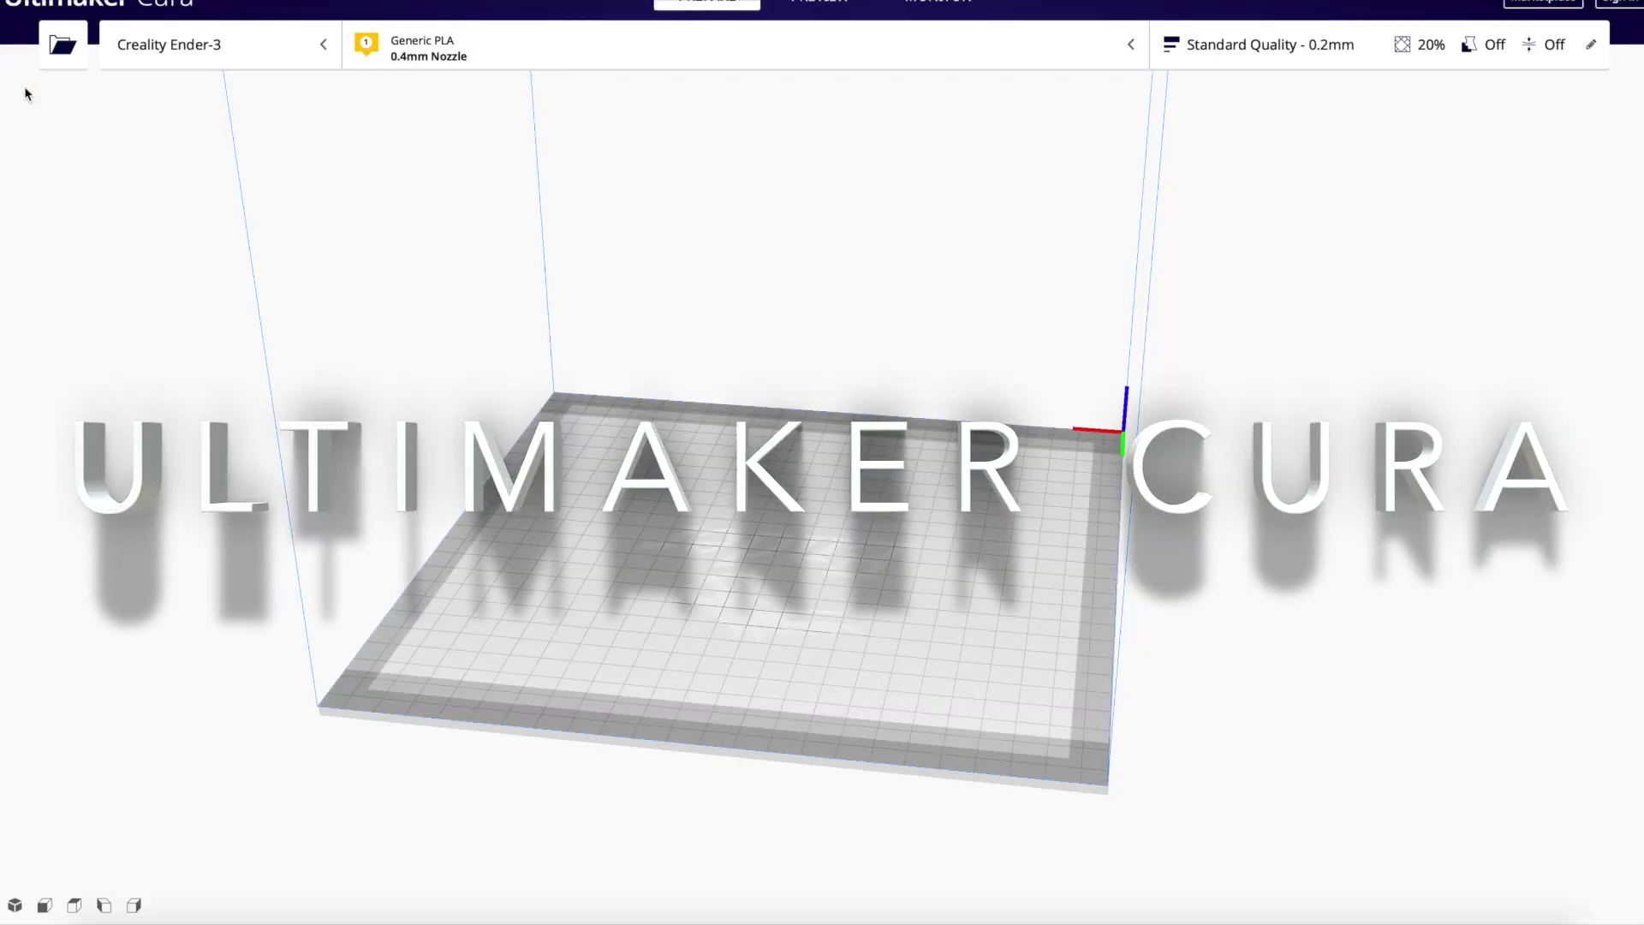
# - Load Hoop Screw Assist v4_PA Mod.stl onto the Ender-3 build plate
pyautogui.click(62, 45)
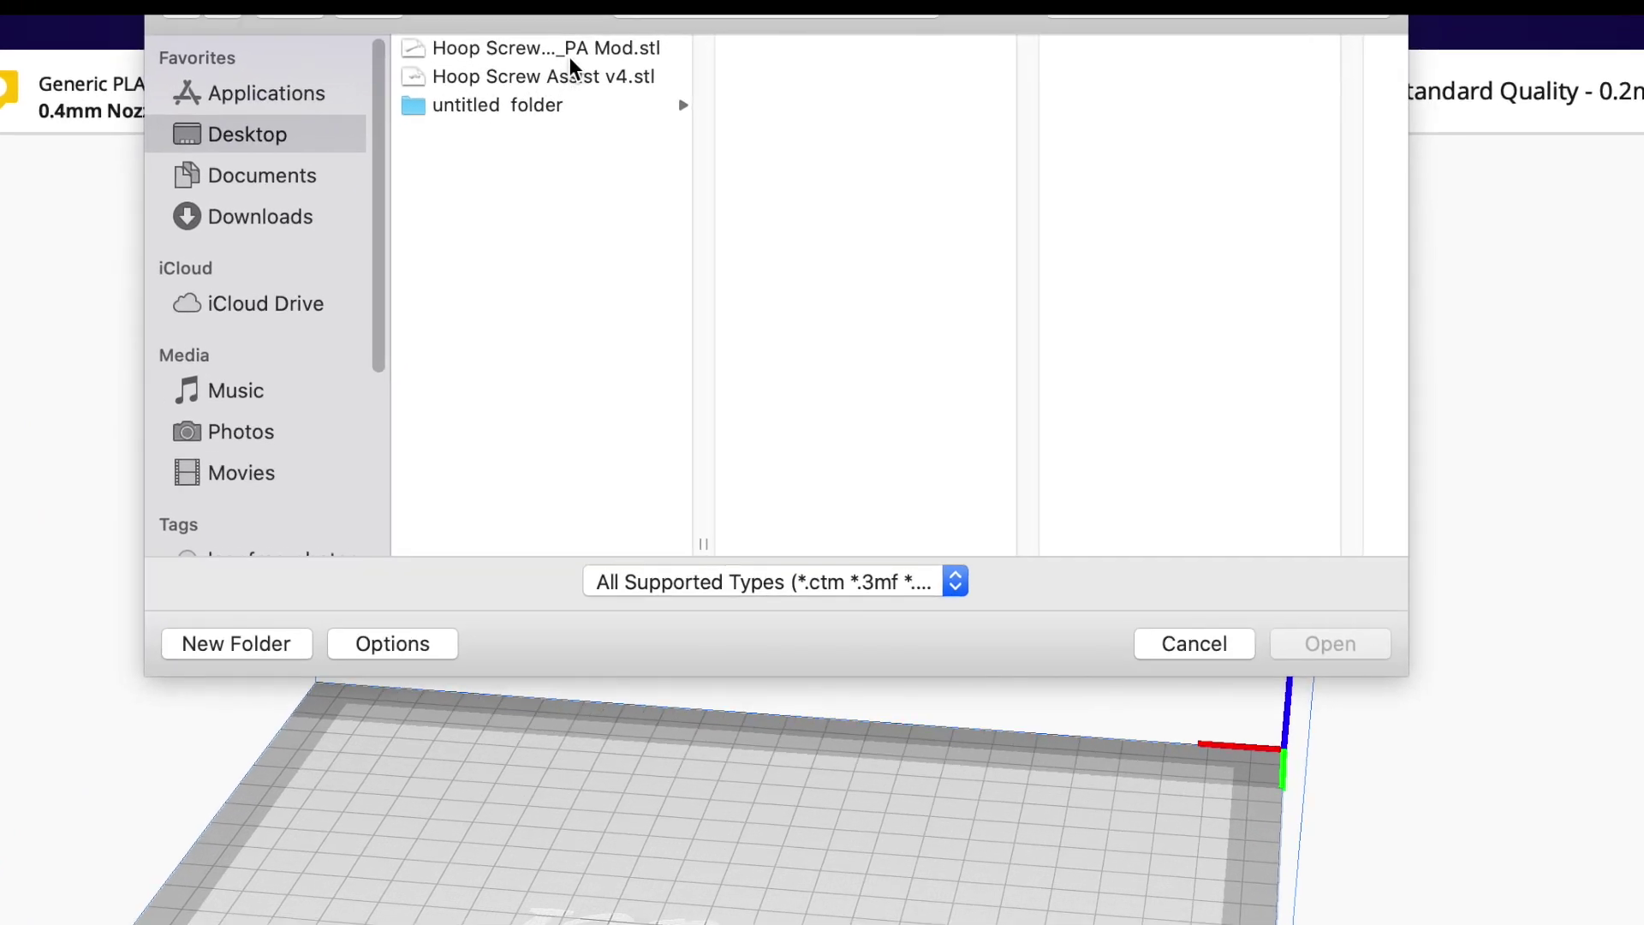
pyautogui.click(704, 21)
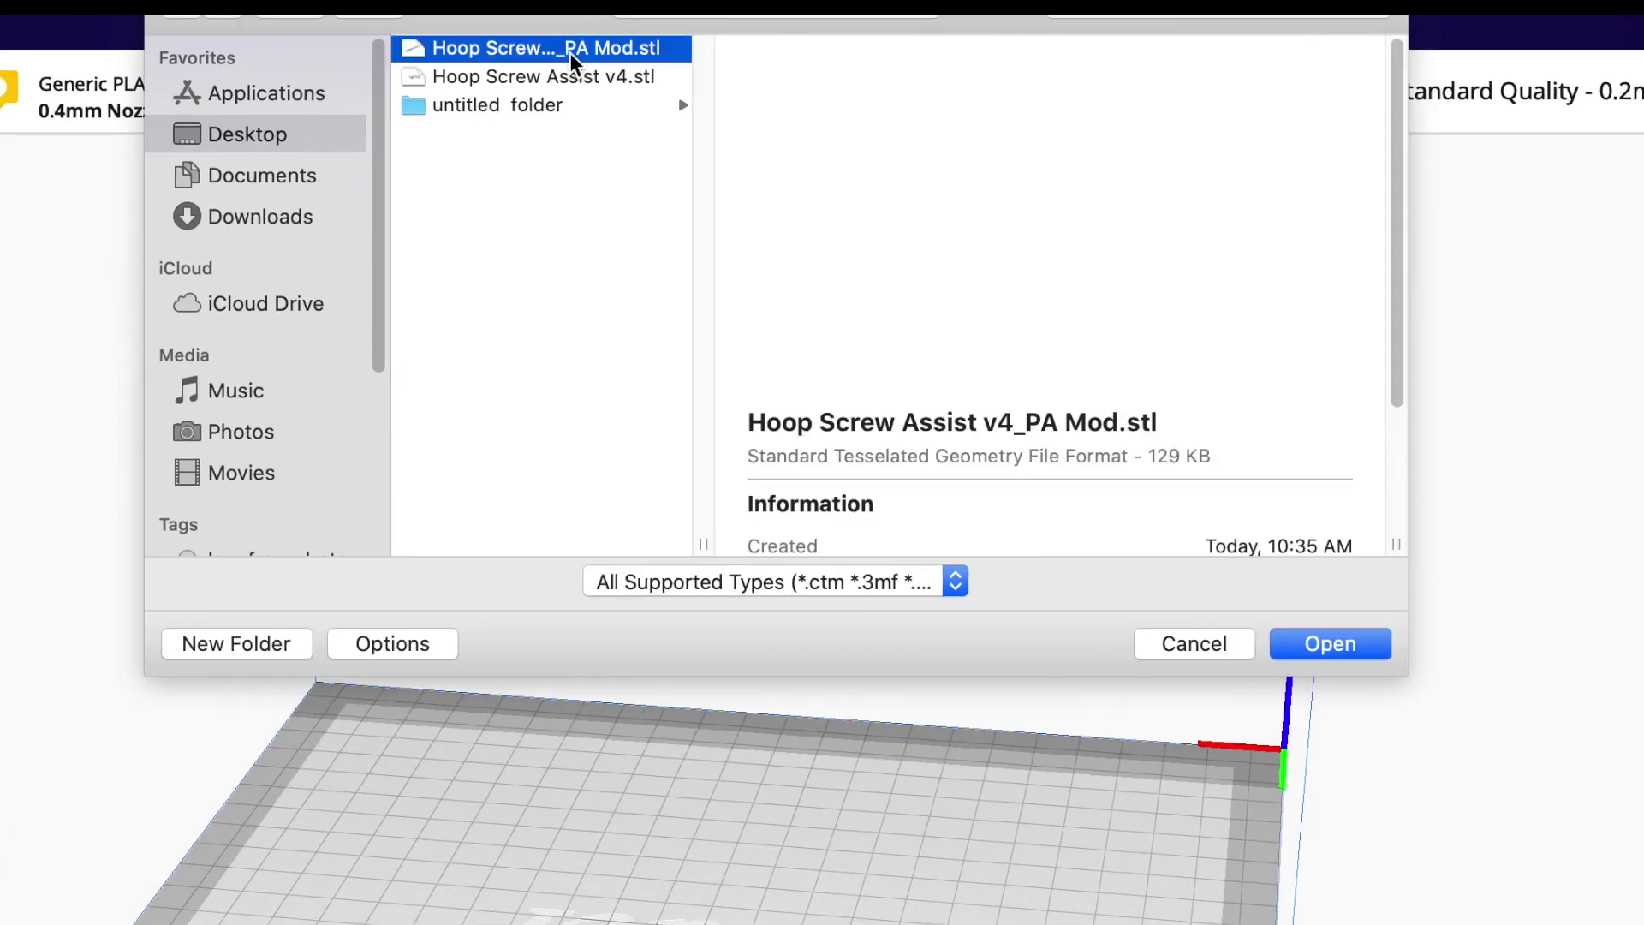
pyautogui.click(1330, 650)
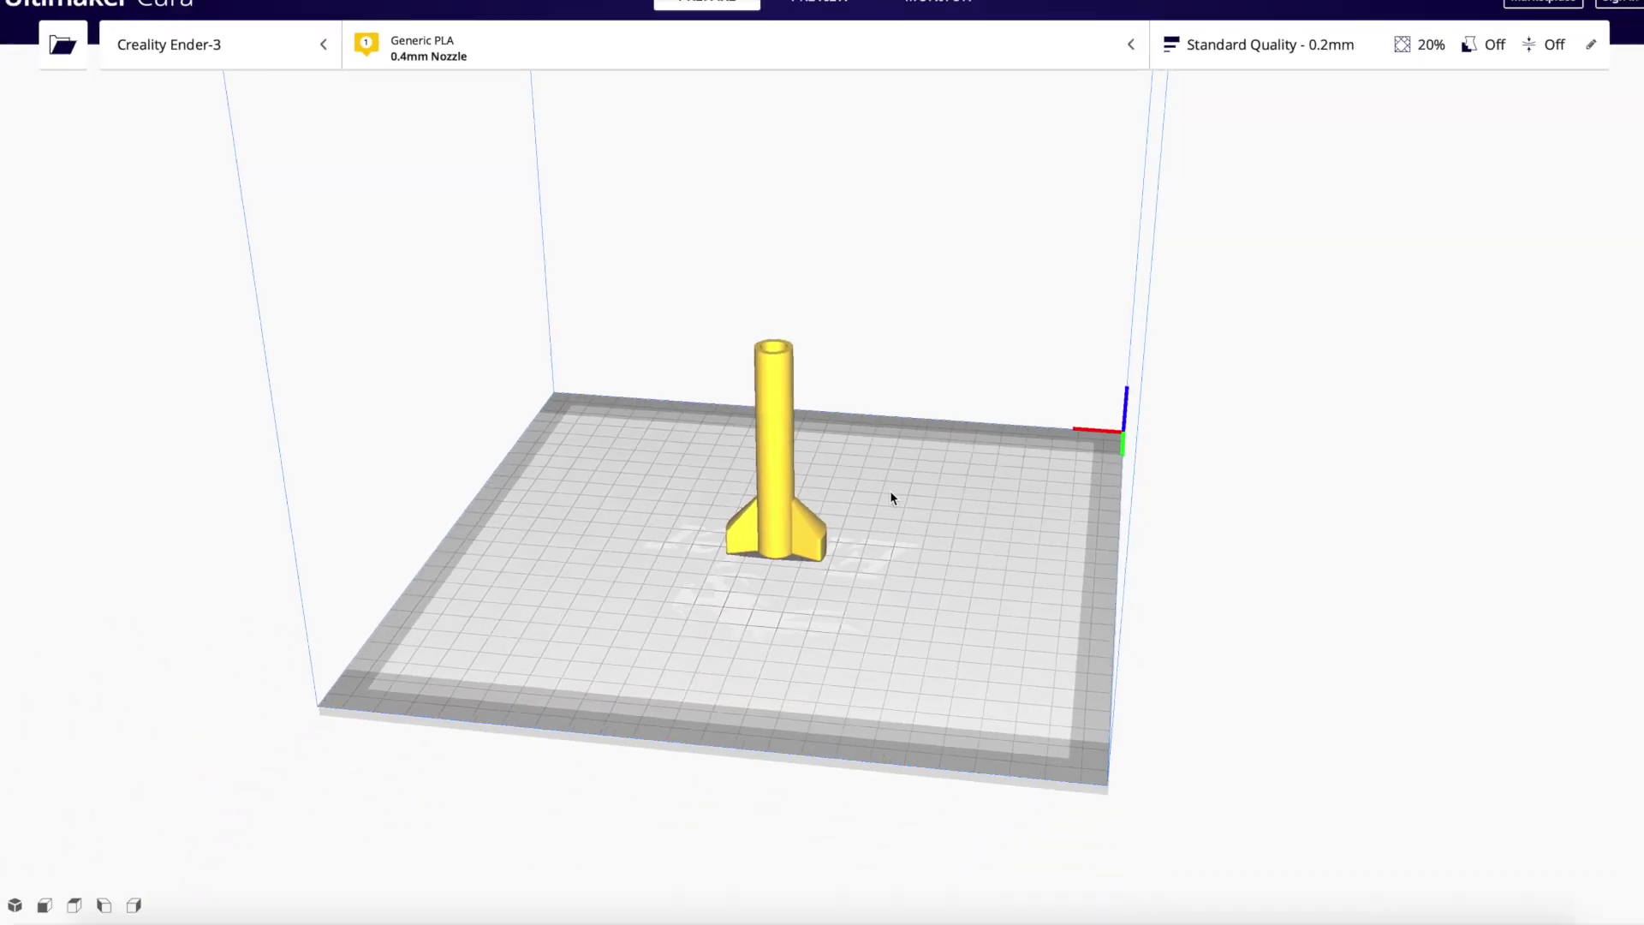
# - Inspect the upright model from low front, top and side angles
pyautogui.moveTo(889, 496); pyautogui.dragTo(774, 576, button='right')
pyautogui.scroll(-2, 776, 582)
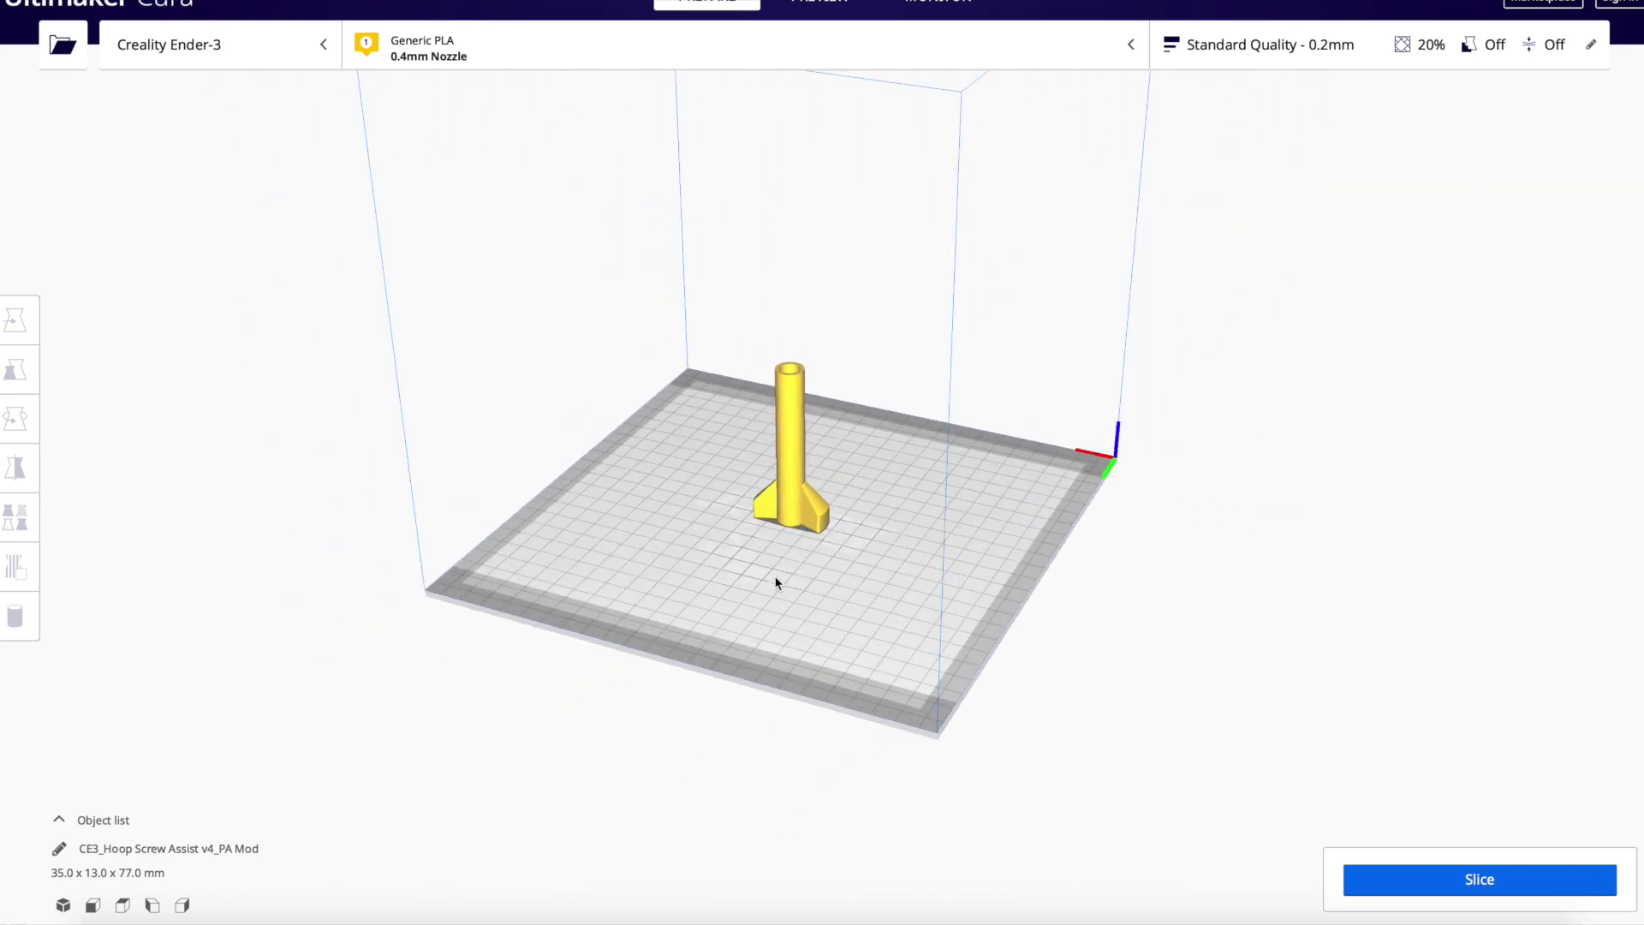
pyautogui.scroll(4, 777, 583)
pyautogui.moveTo(850, 646); pyautogui.dragTo(771, 588, button='right')
pyautogui.scroll(4, 728, 563)
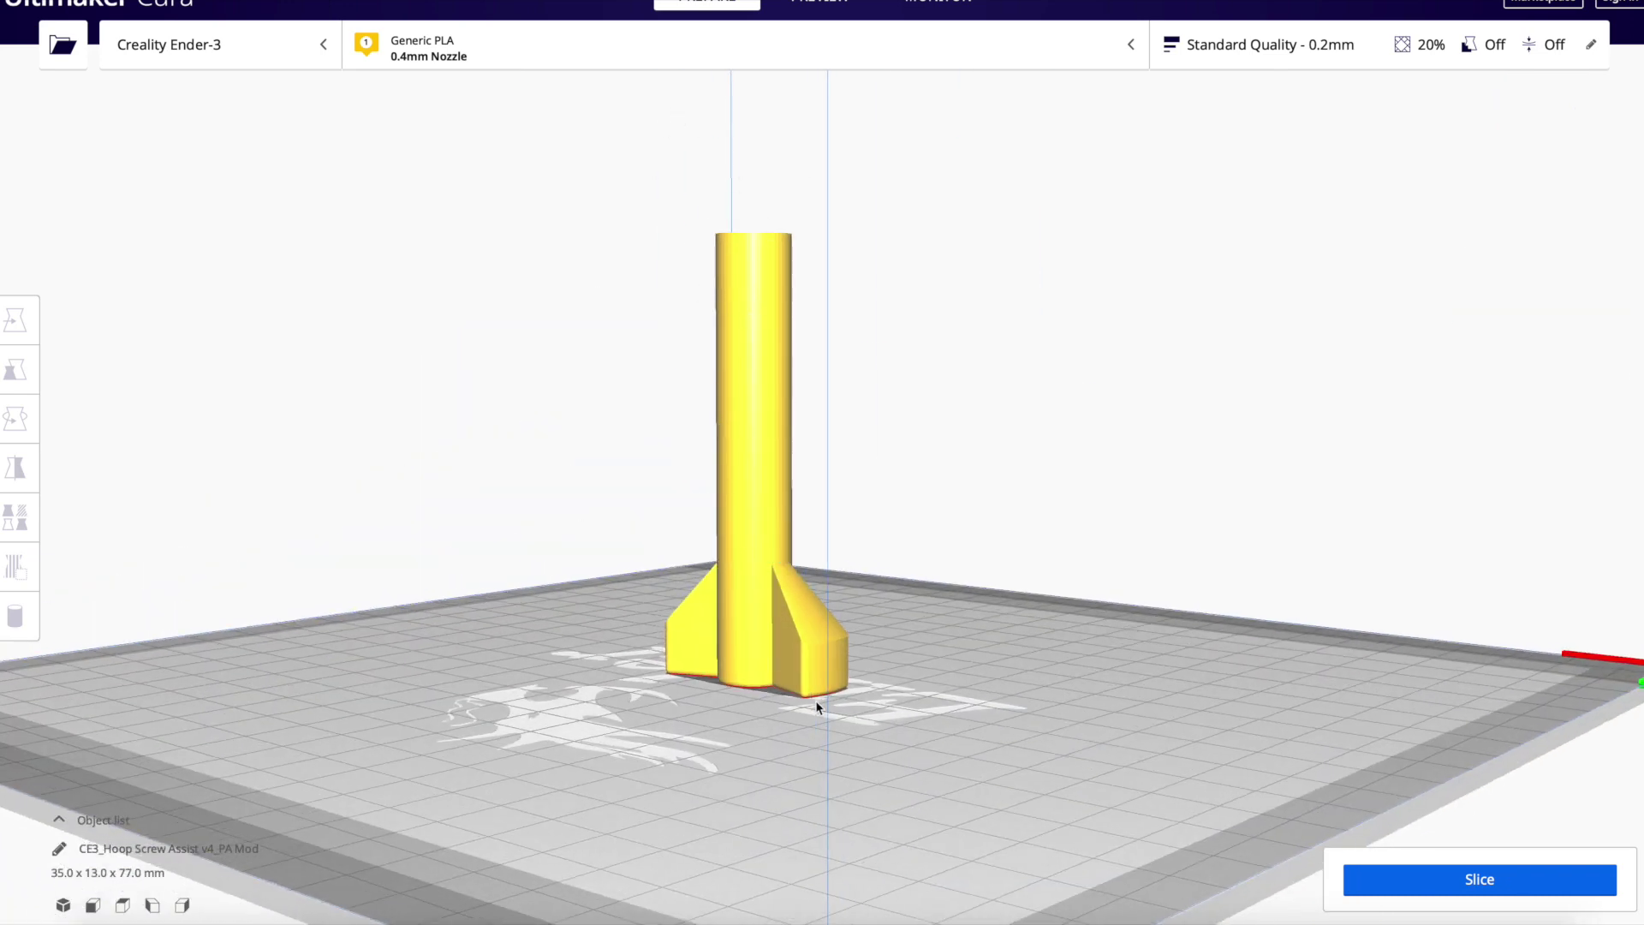
pyautogui.moveTo(918, 698); pyautogui.dragTo(835, 677, button='right')
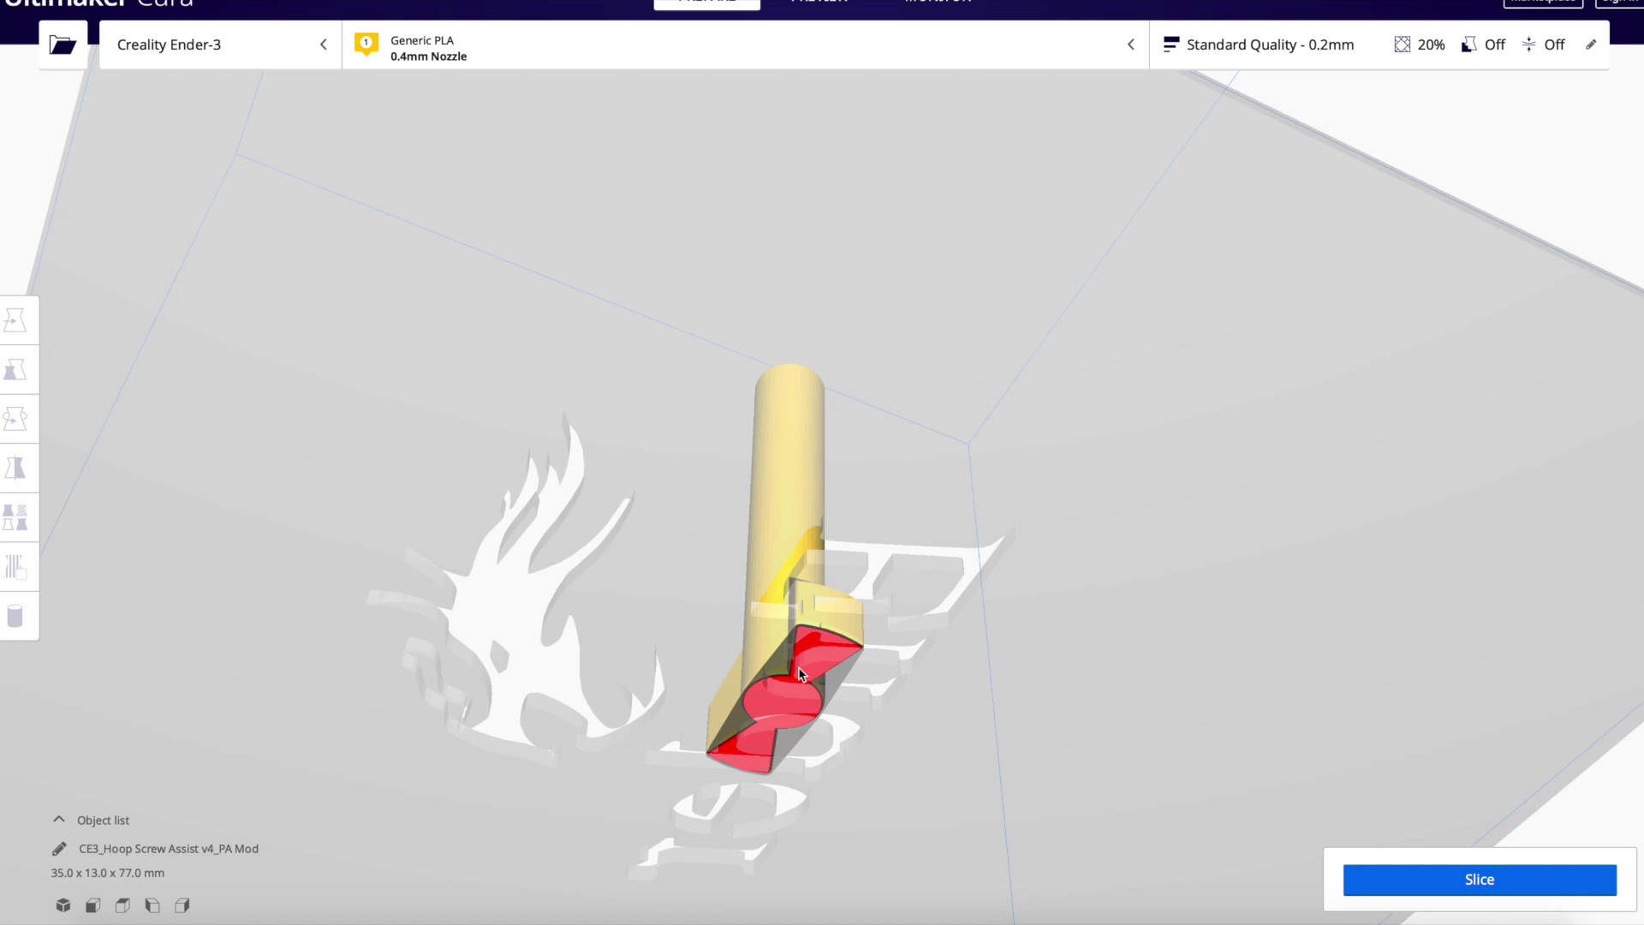
pyautogui.moveTo(855, 545); pyautogui.dragTo(963, 692, button='right')
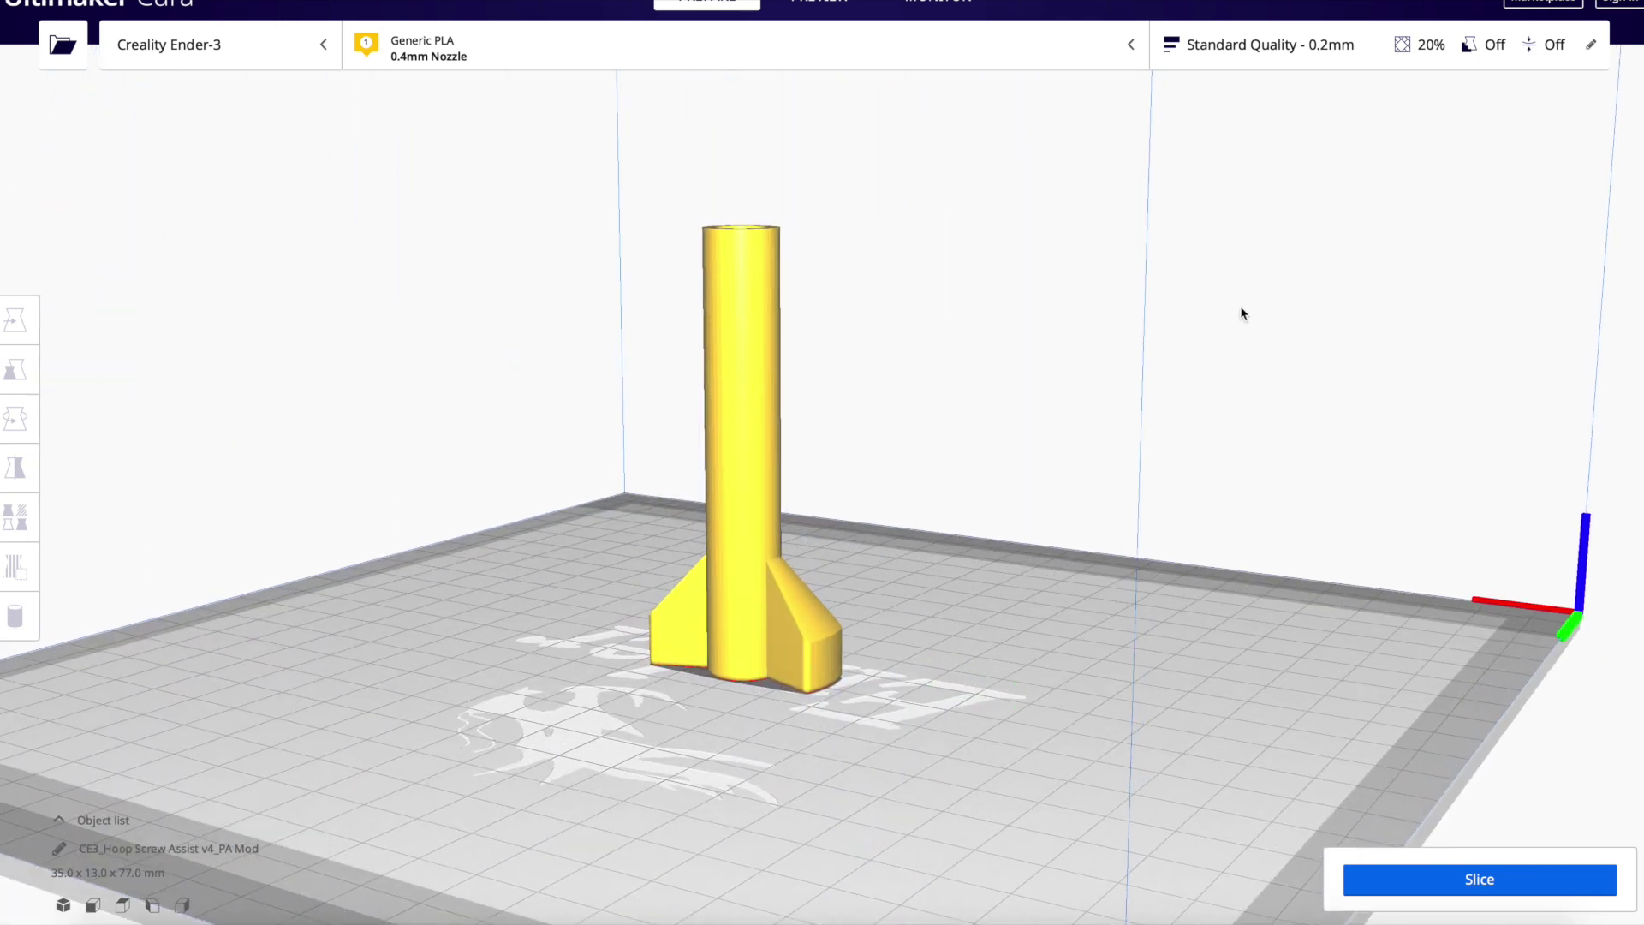
# - Set build plate adhesion to a Brim of width 10 mm and slice the model
pyautogui.click(1591, 46)
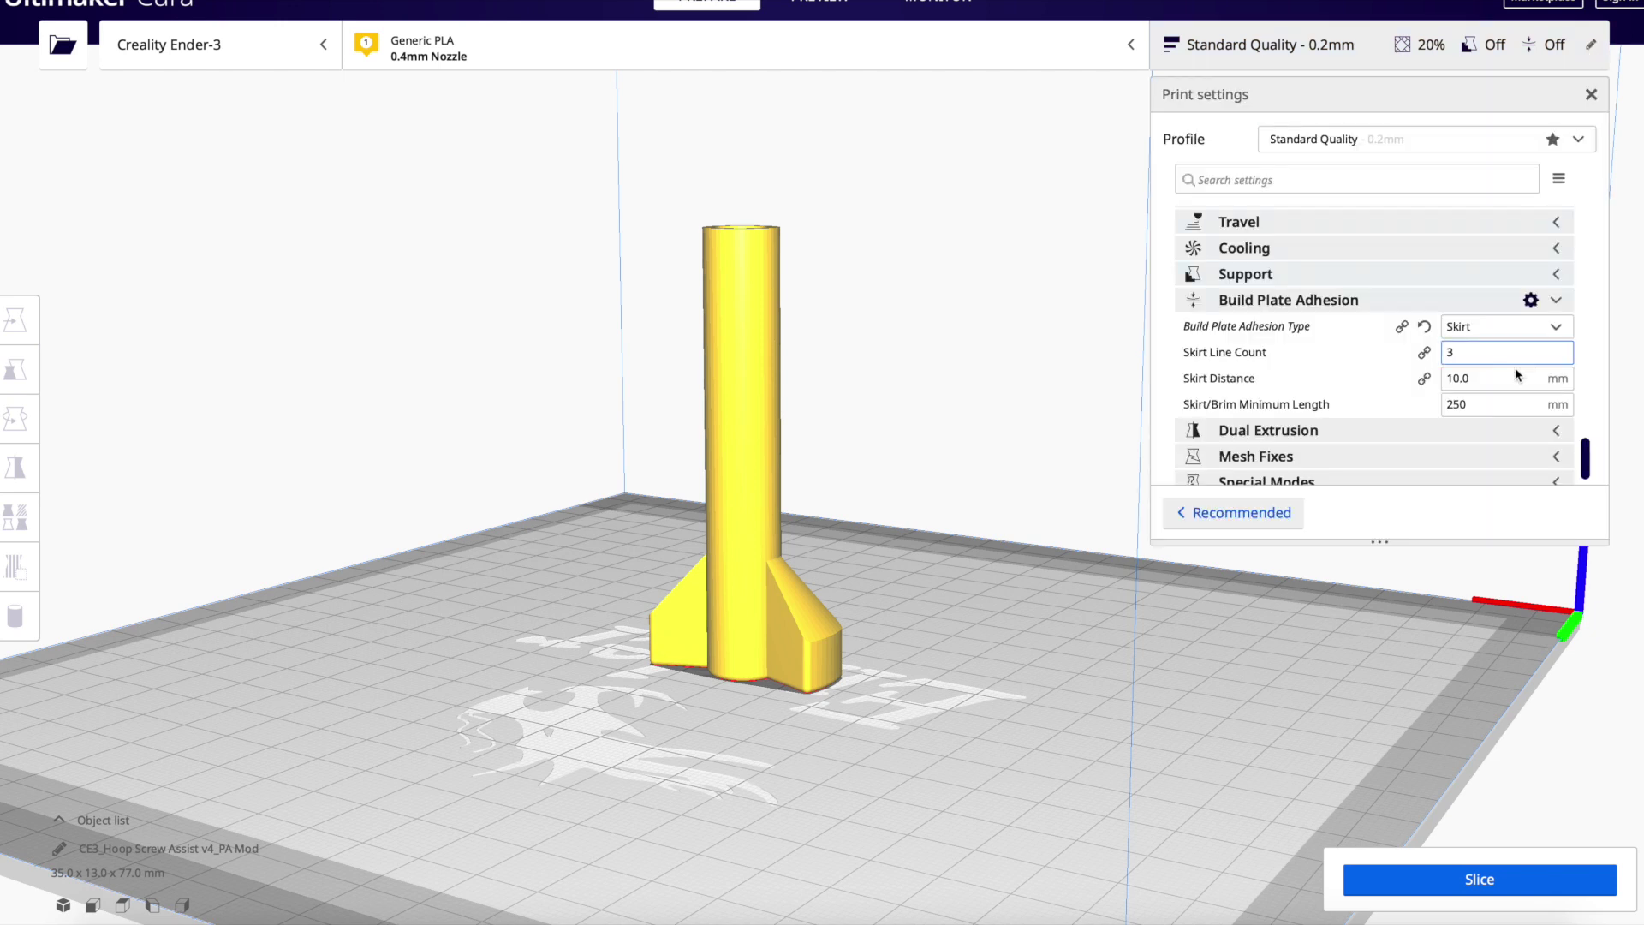
pyautogui.click(1560, 326)
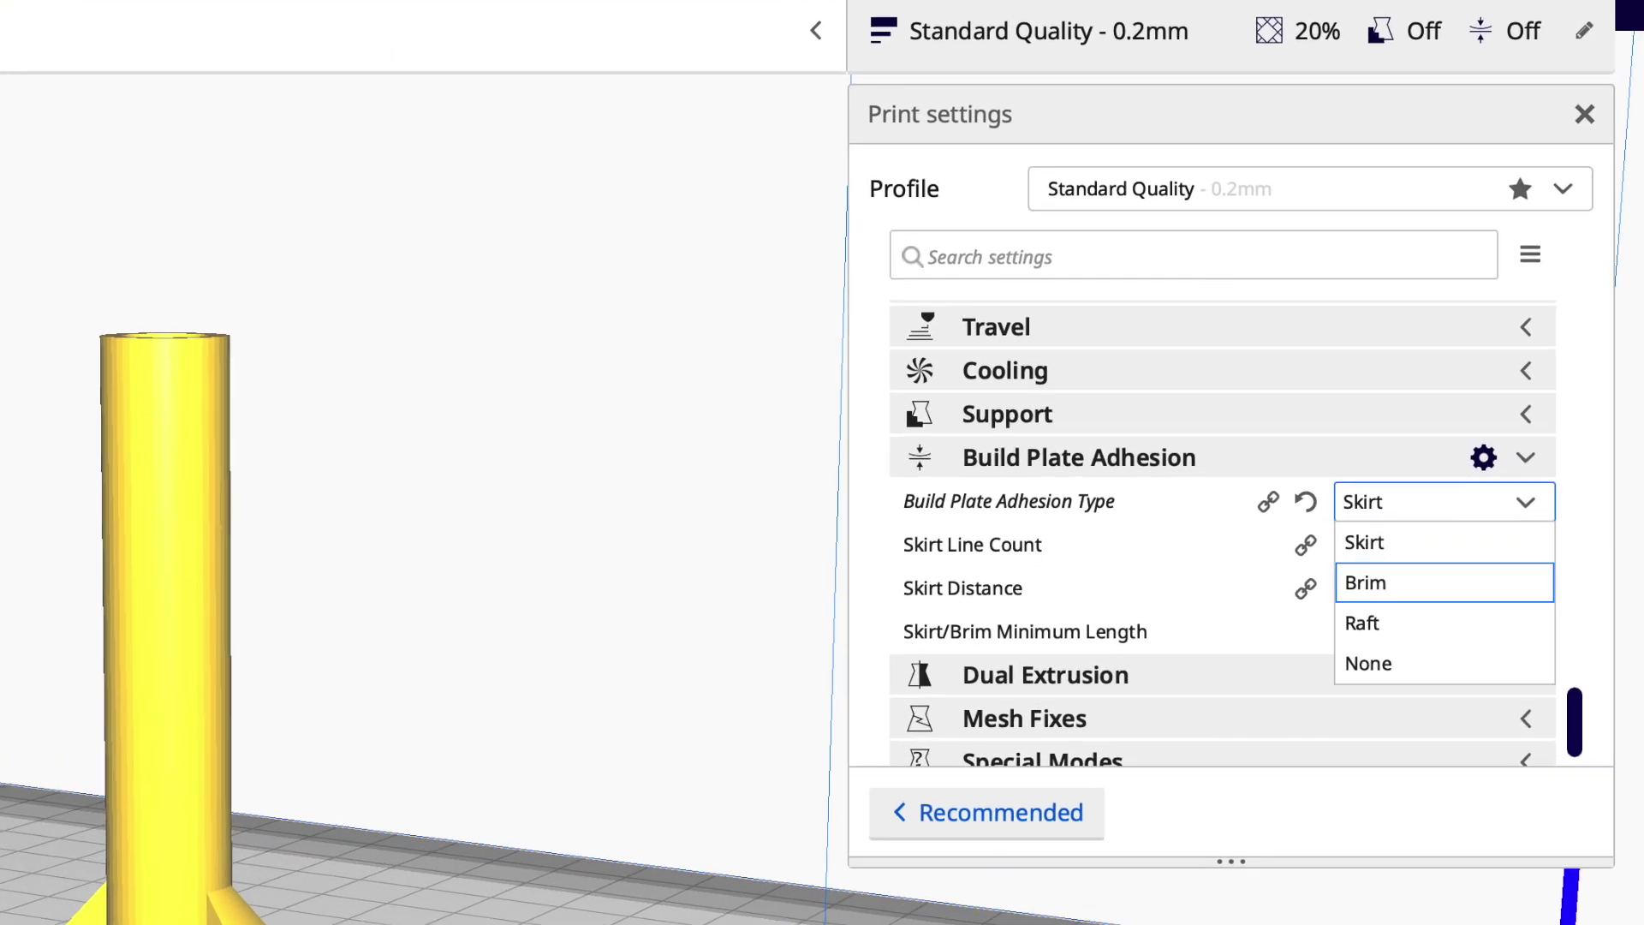
pyautogui.click(1379, 591)
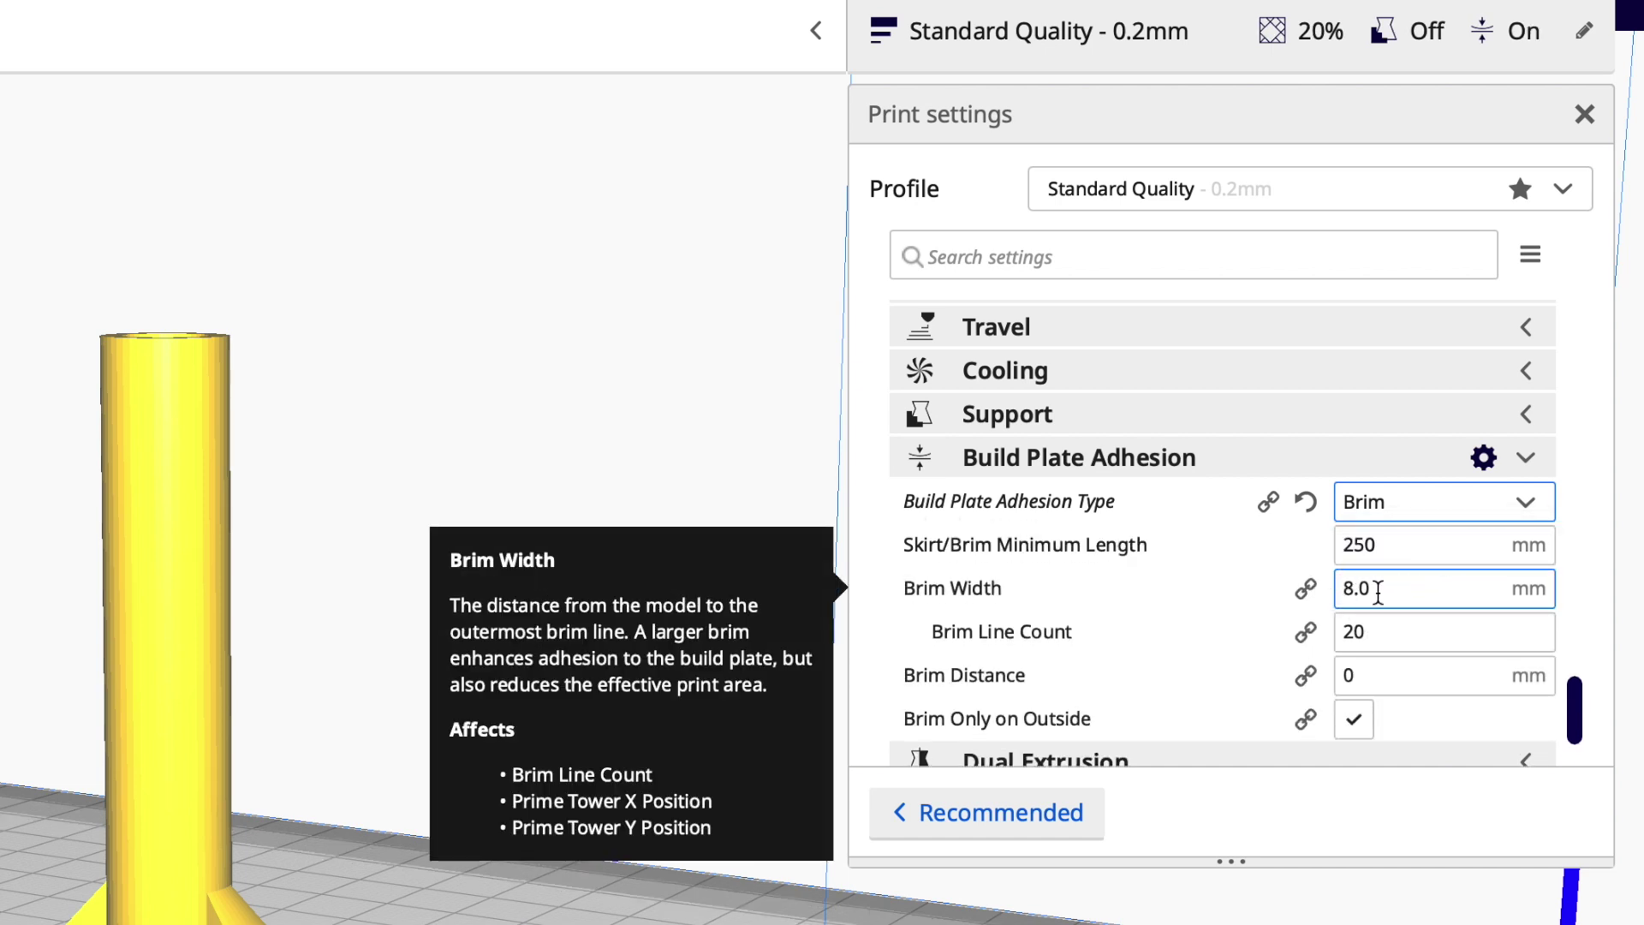
pyautogui.write('10')
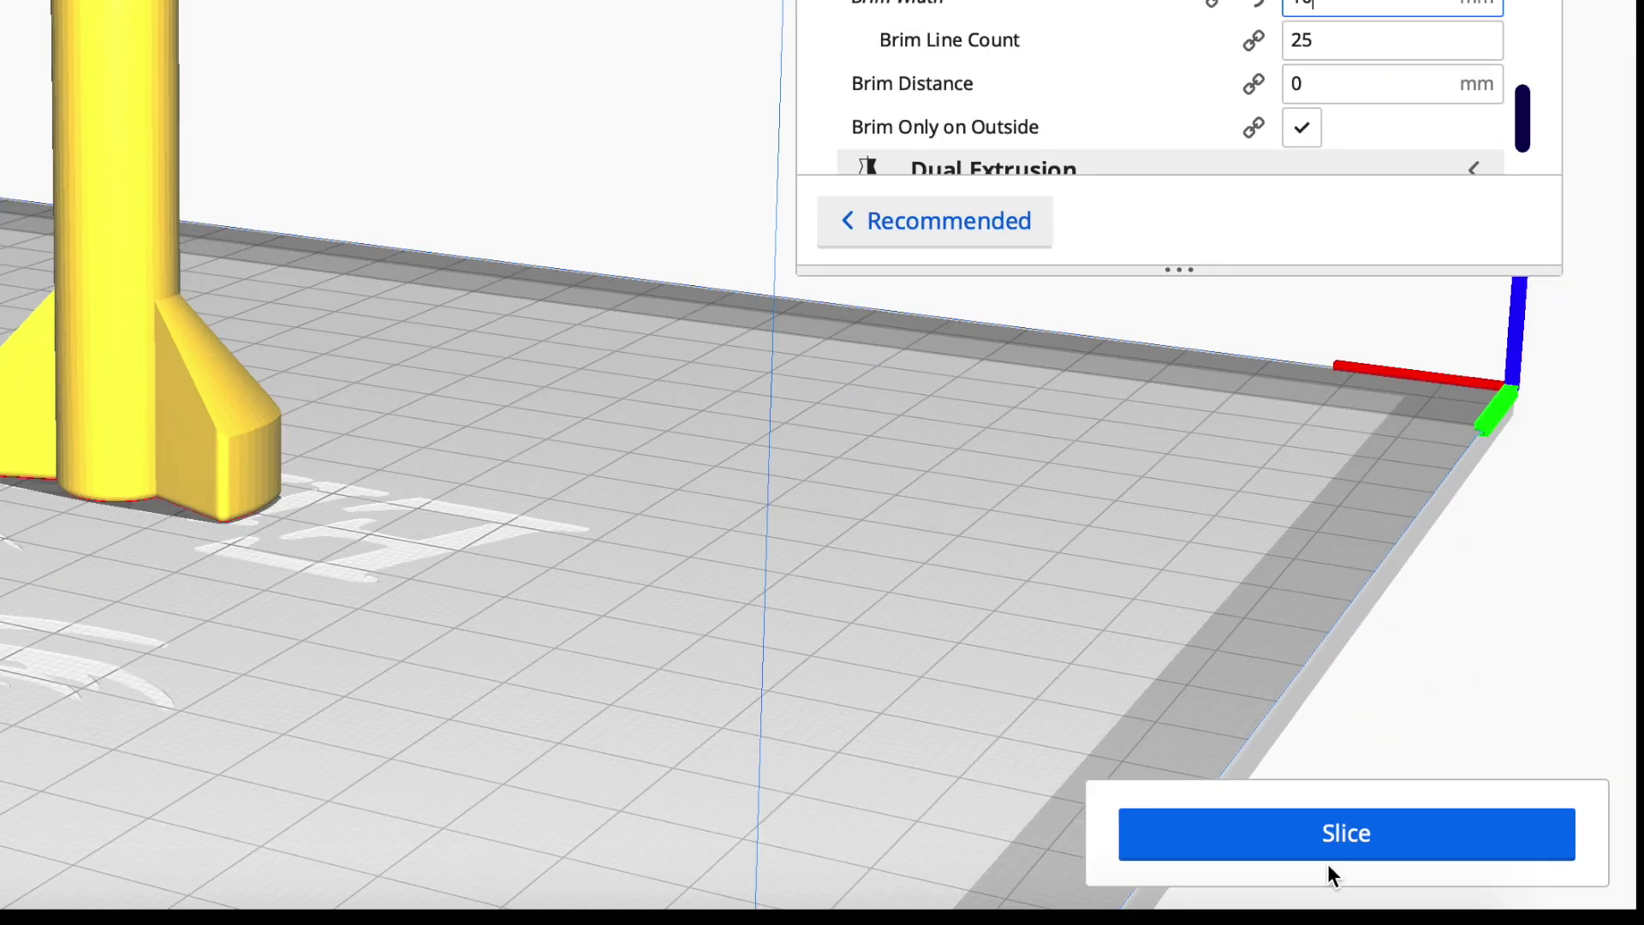
pyautogui.click(1332, 847)
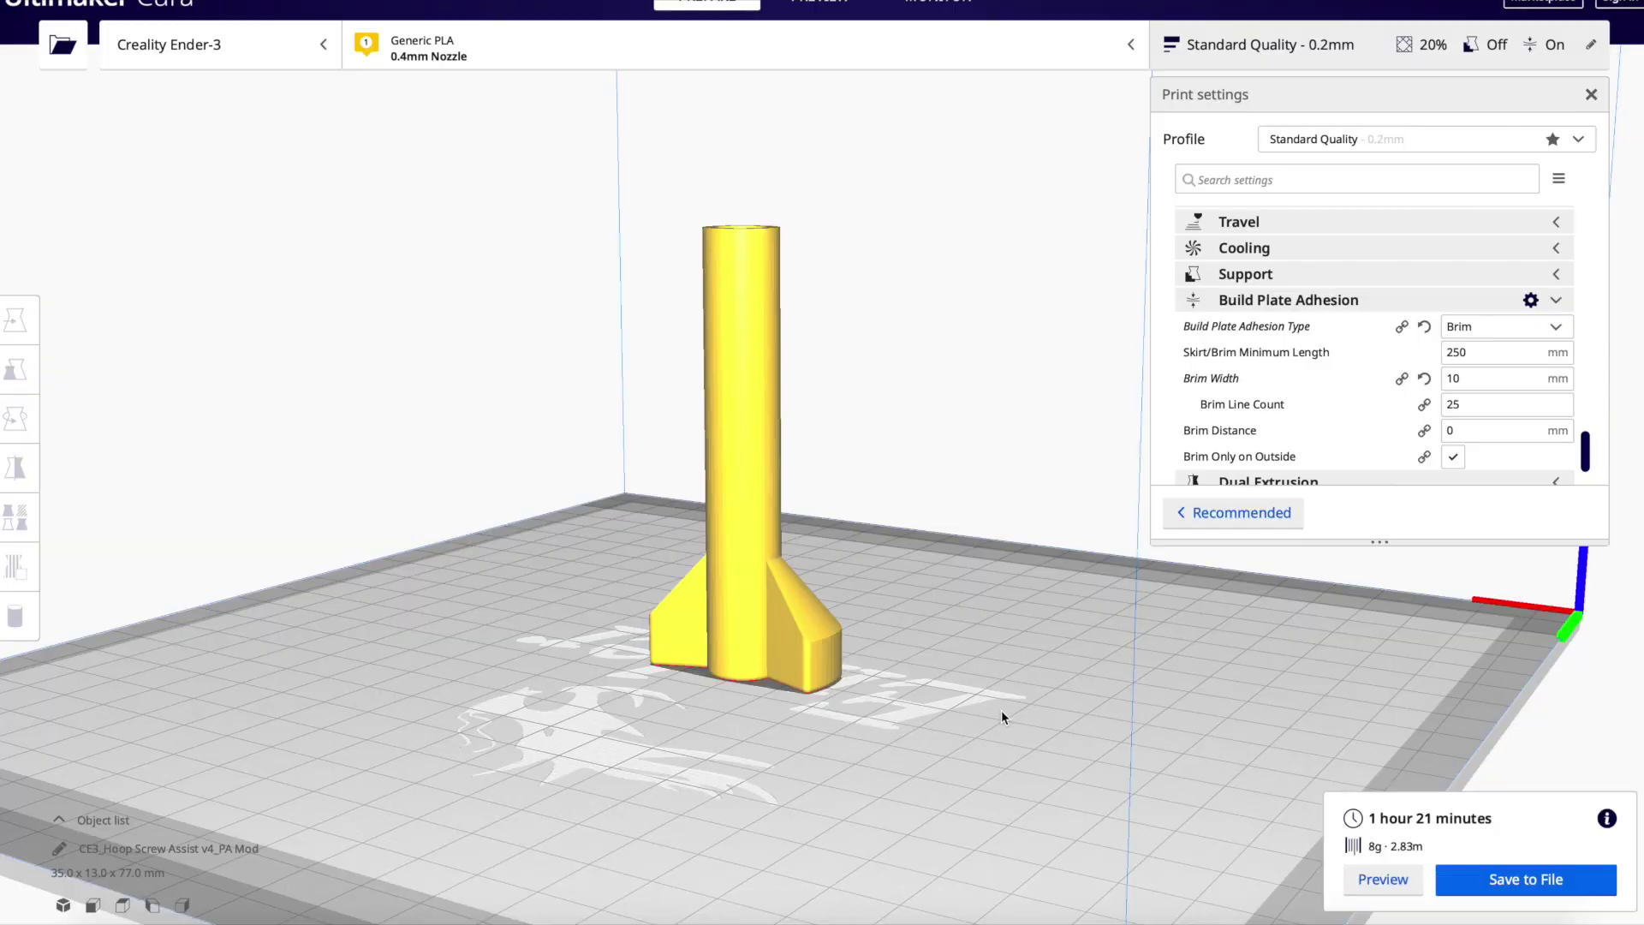
# - Preview the sliced layers, inspect the brim from above, and save the print job to file
pyautogui.click(1383, 879)
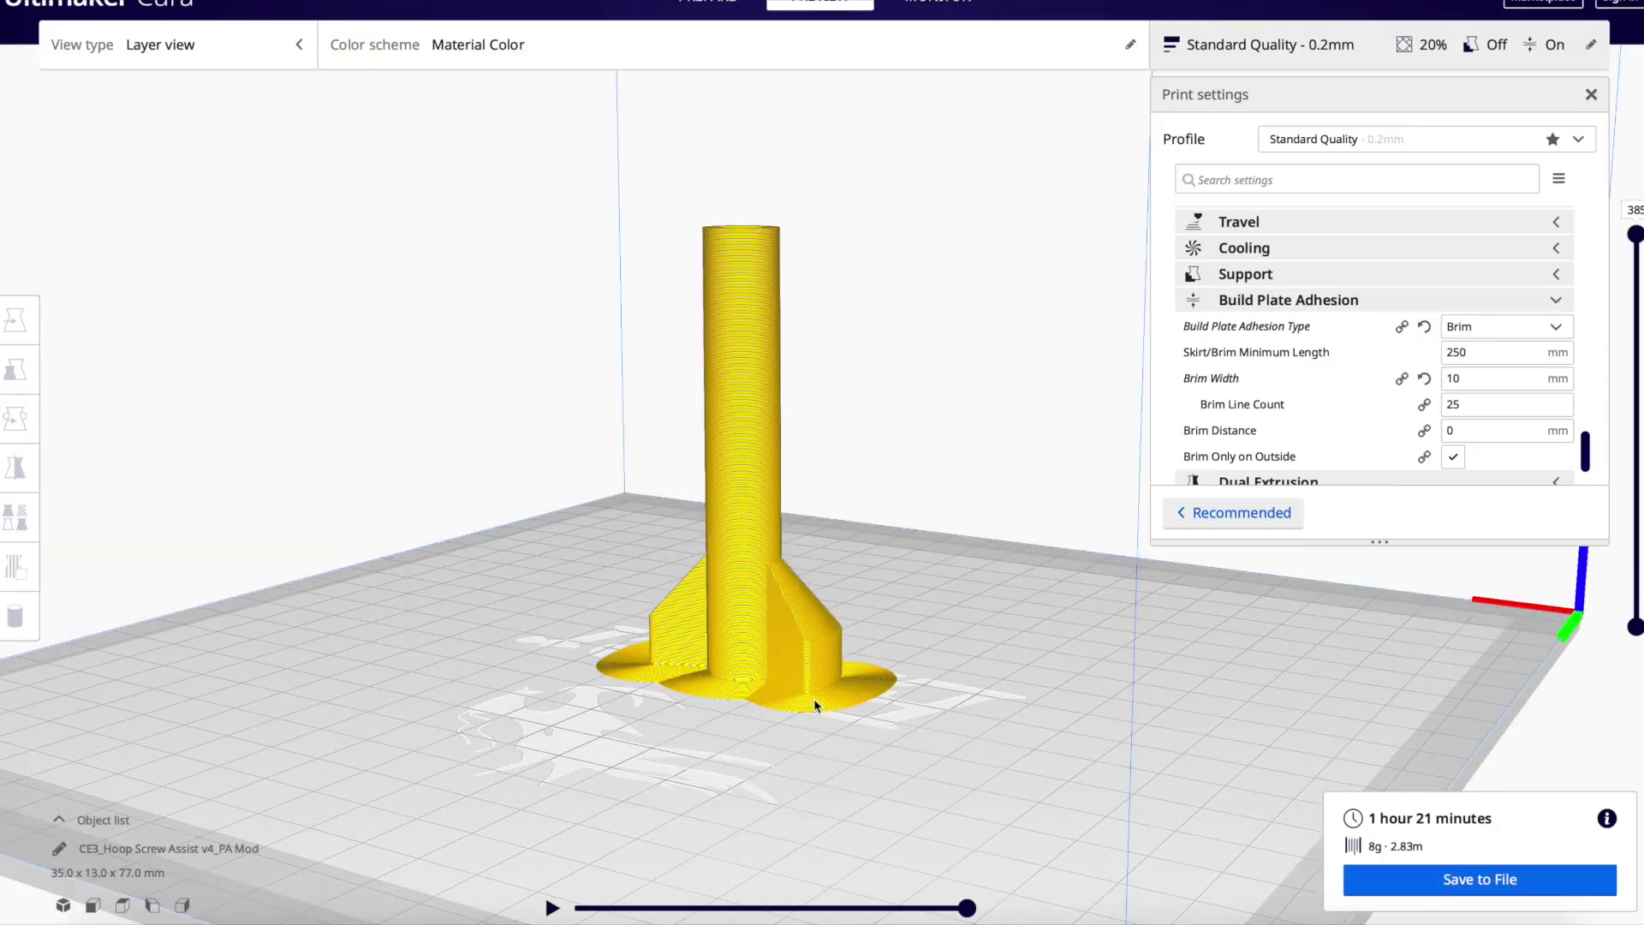
pyautogui.scroll(-3, 816, 690)
pyautogui.scroll(8, 802, 695)
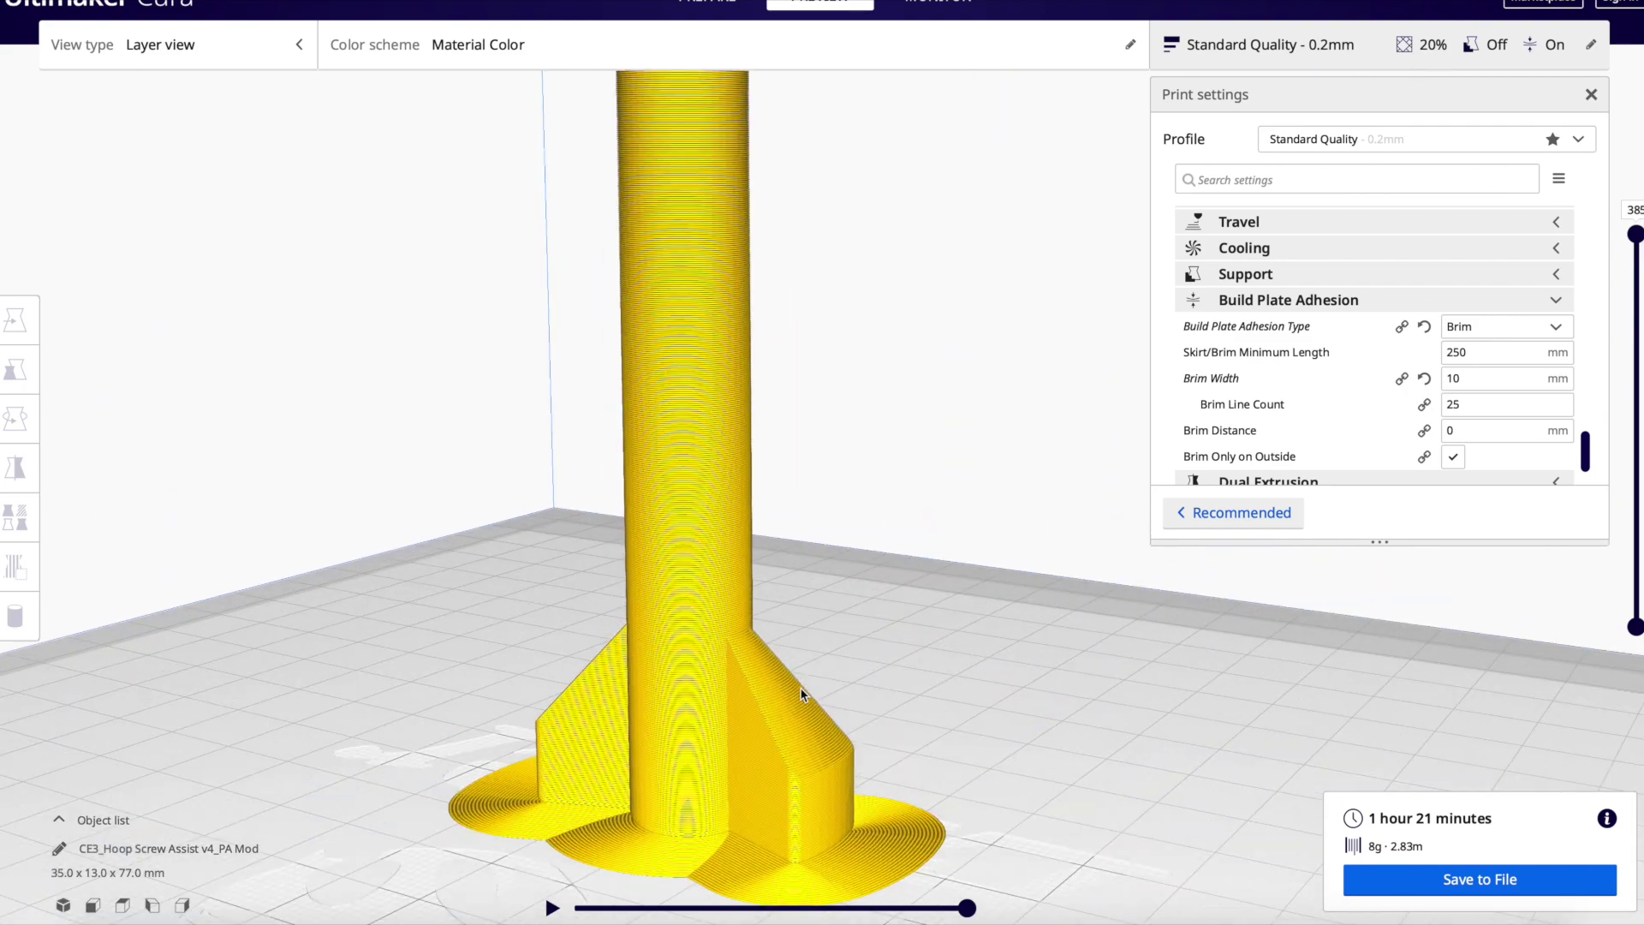
pyautogui.scroll(-2, 800, 687)
pyautogui.moveTo(795, 713); pyautogui.dragTo(744, 563, button='middle')
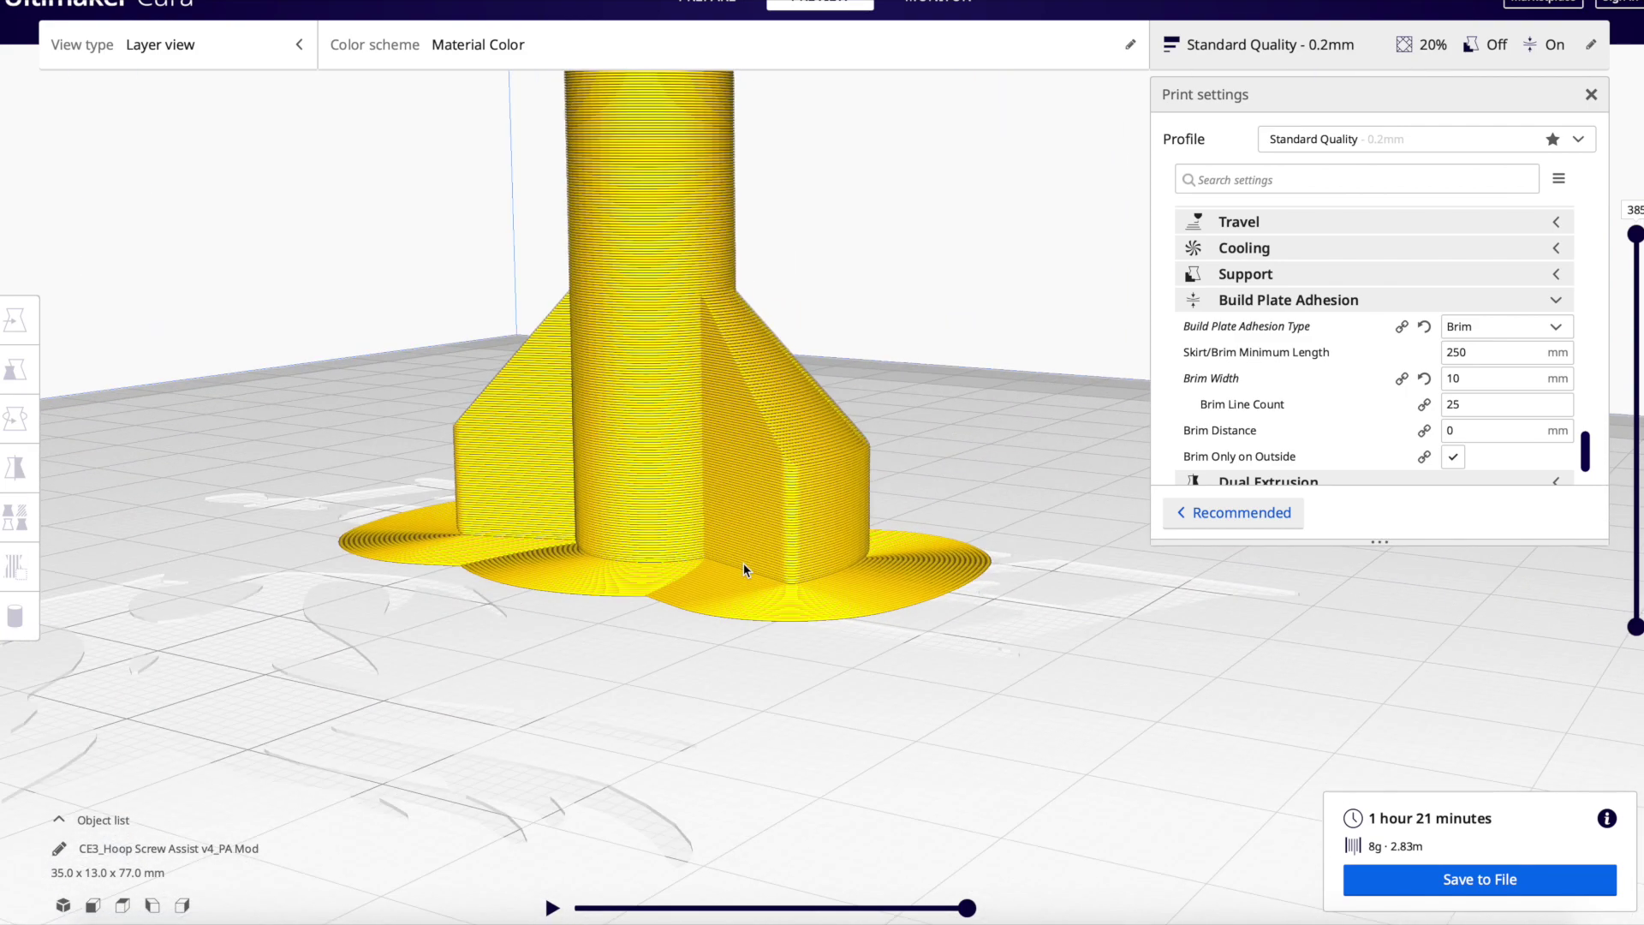
pyautogui.scroll(2, 743, 563)
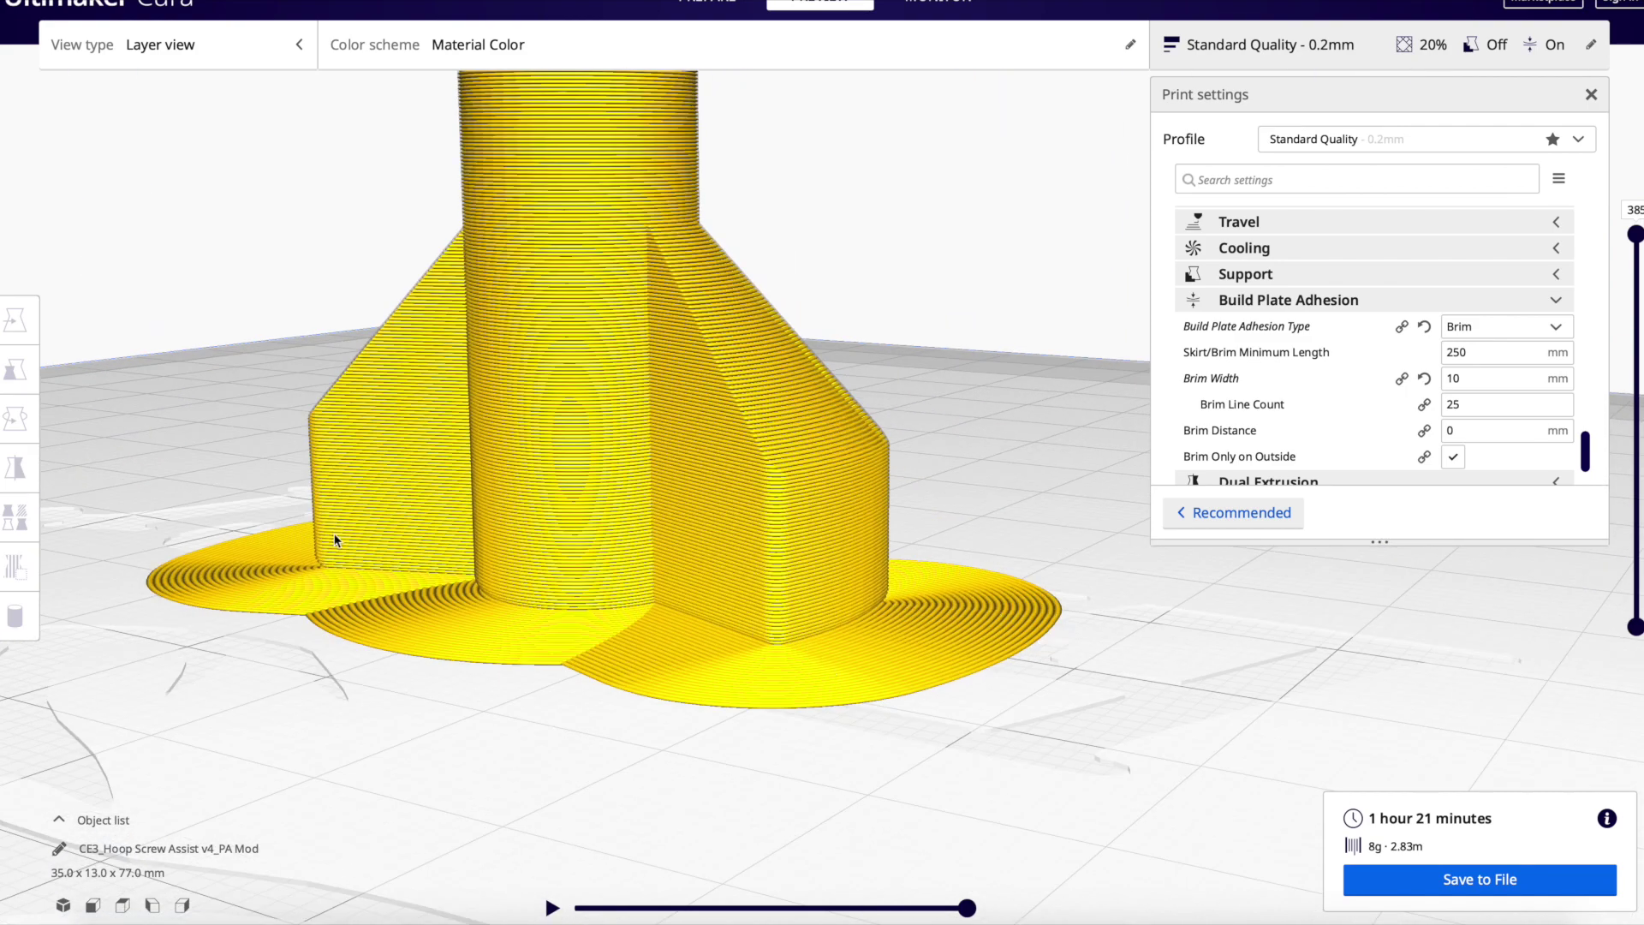
pyautogui.moveTo(881, 449); pyautogui.dragTo(741, 128, button='right')
pyautogui.scroll(-3, 835, 572)
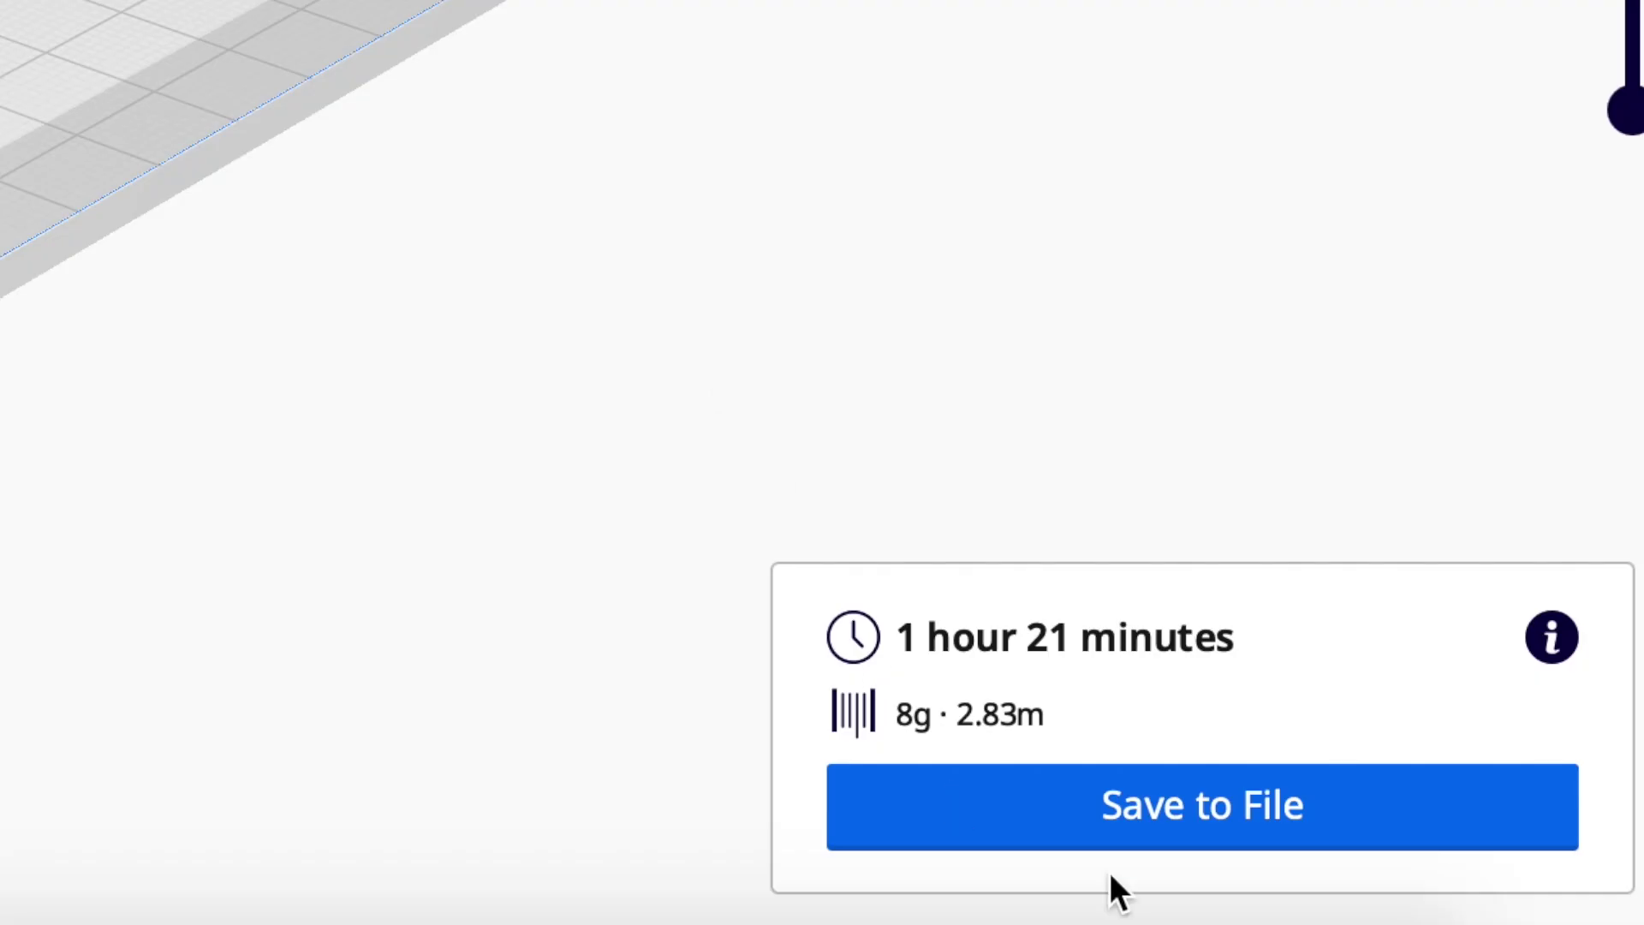
pyautogui.click(1211, 790)
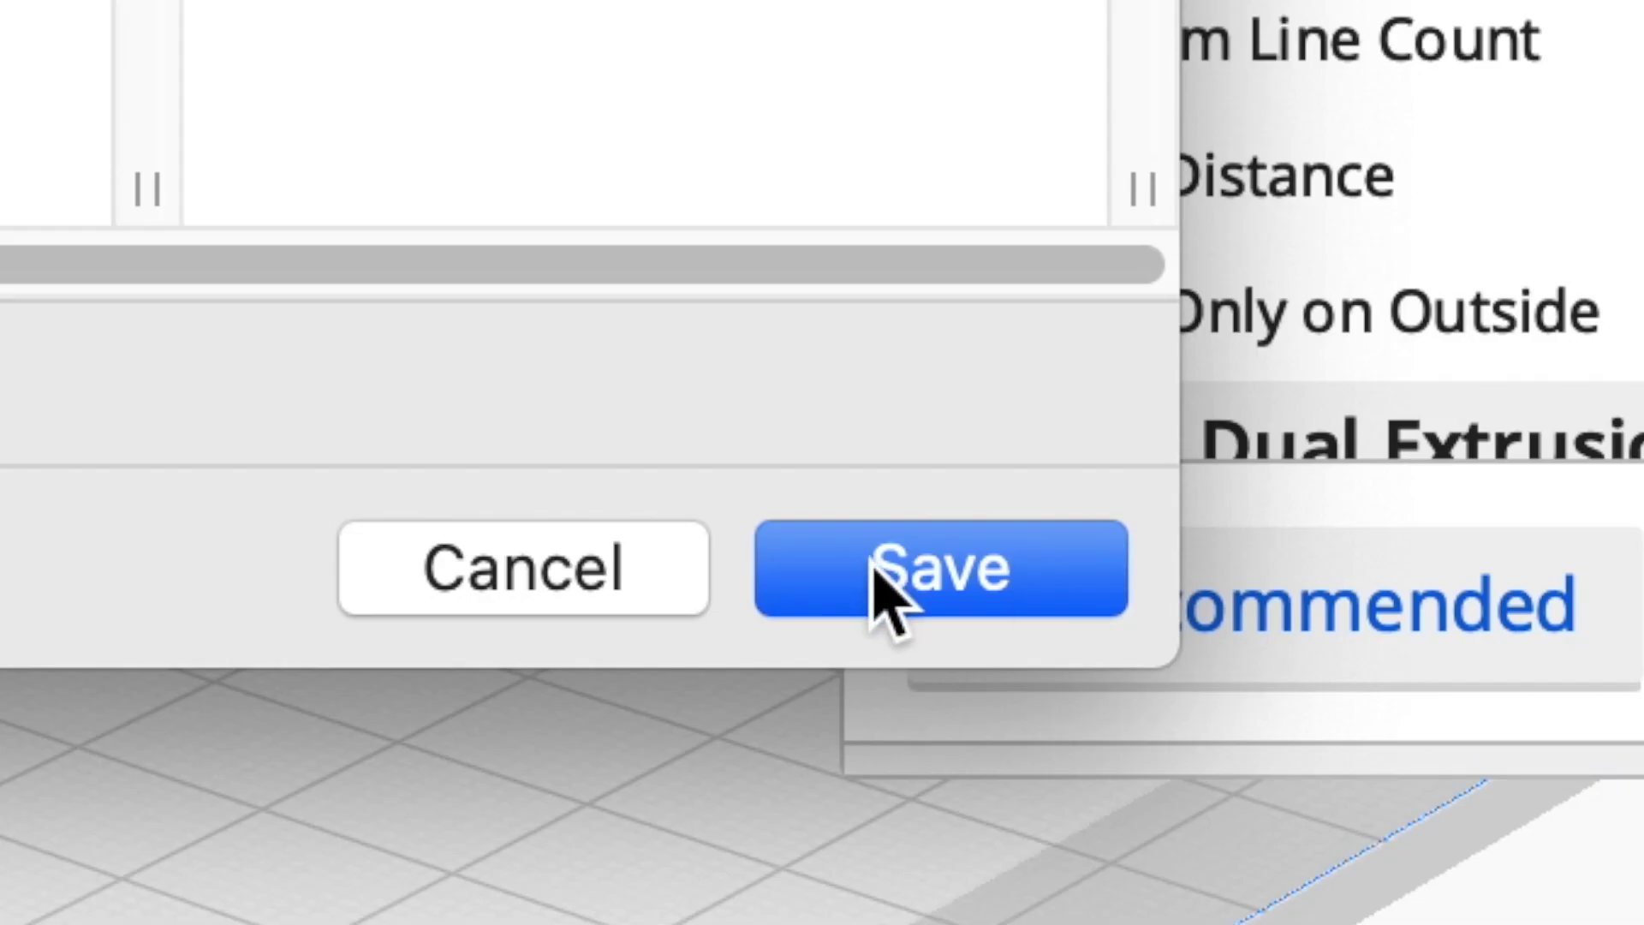